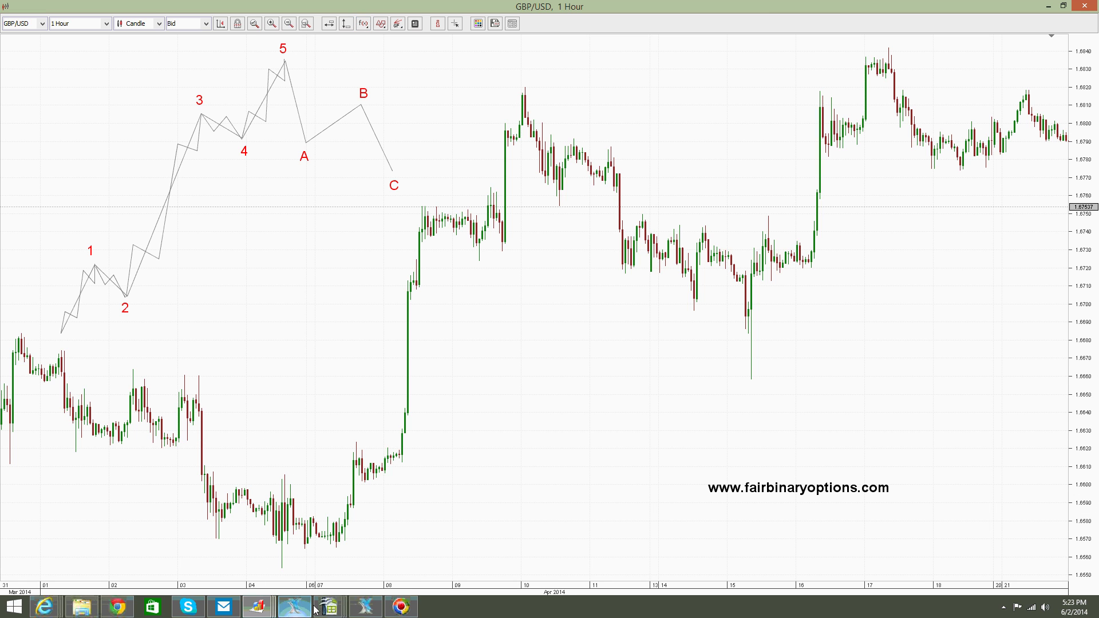
# Draw a short line under the consolidation from the 4 Apr low to the 7 Apr low and colour it blue.
pyautogui.click(380, 29)
pyautogui.click(424, 78)
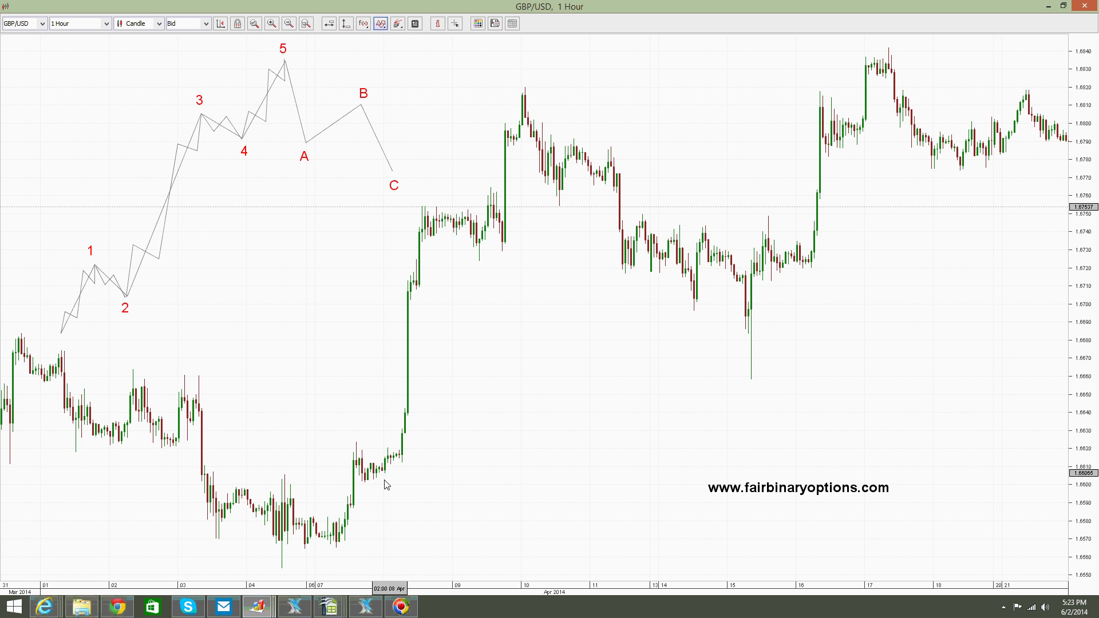
pyautogui.moveTo(284, 566); pyautogui.dragTo(340, 557)
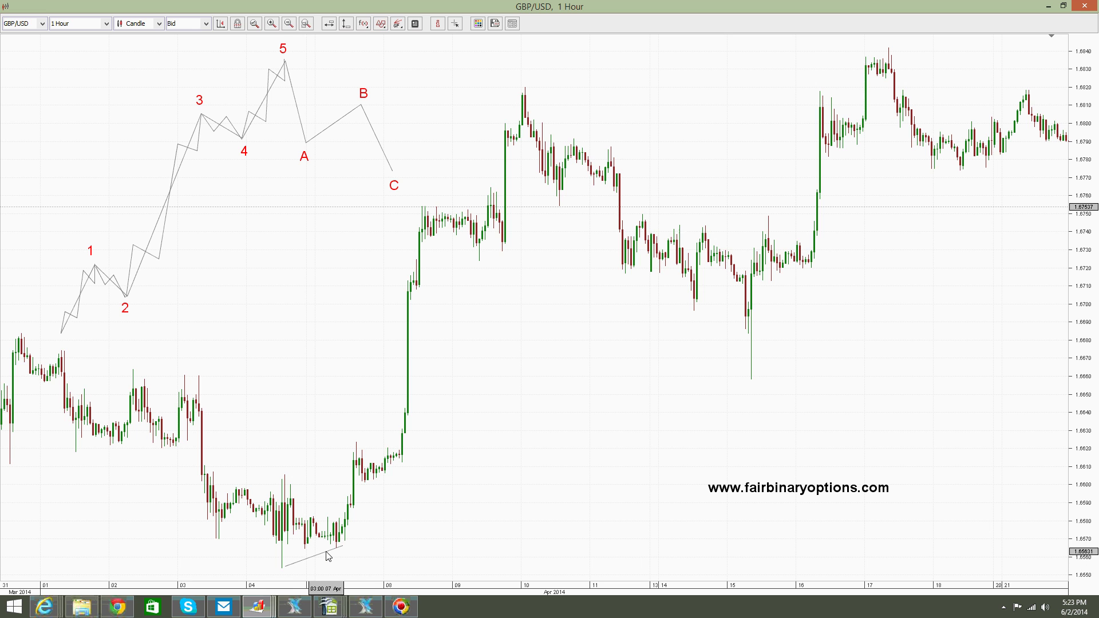
pyautogui.rightClick(319, 555)
pyautogui.moveTo(407, 519)
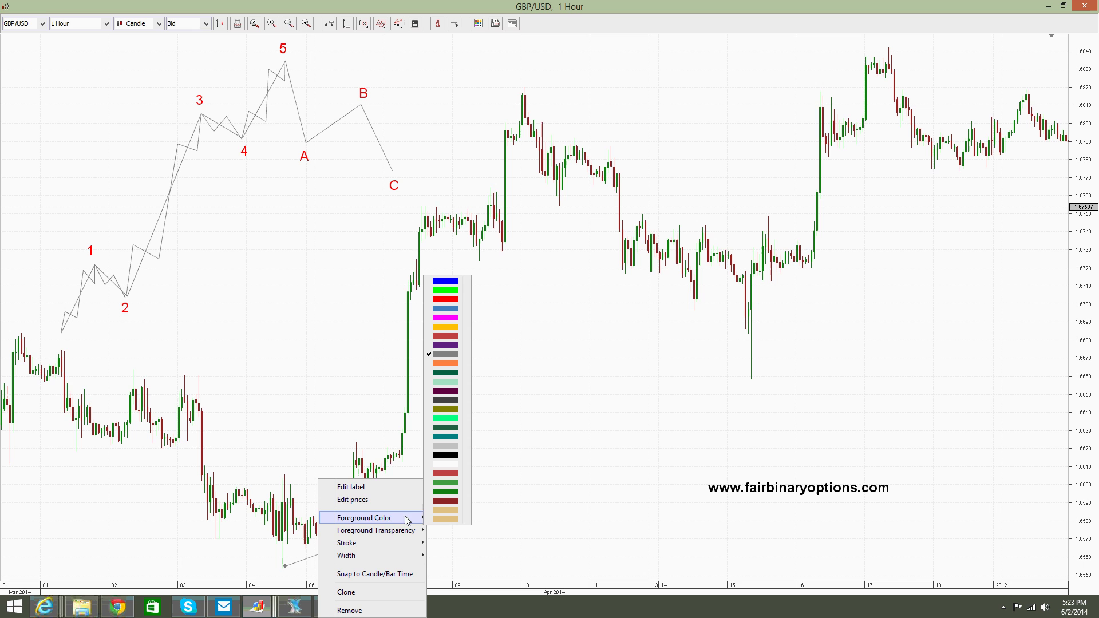
pyautogui.click(446, 281)
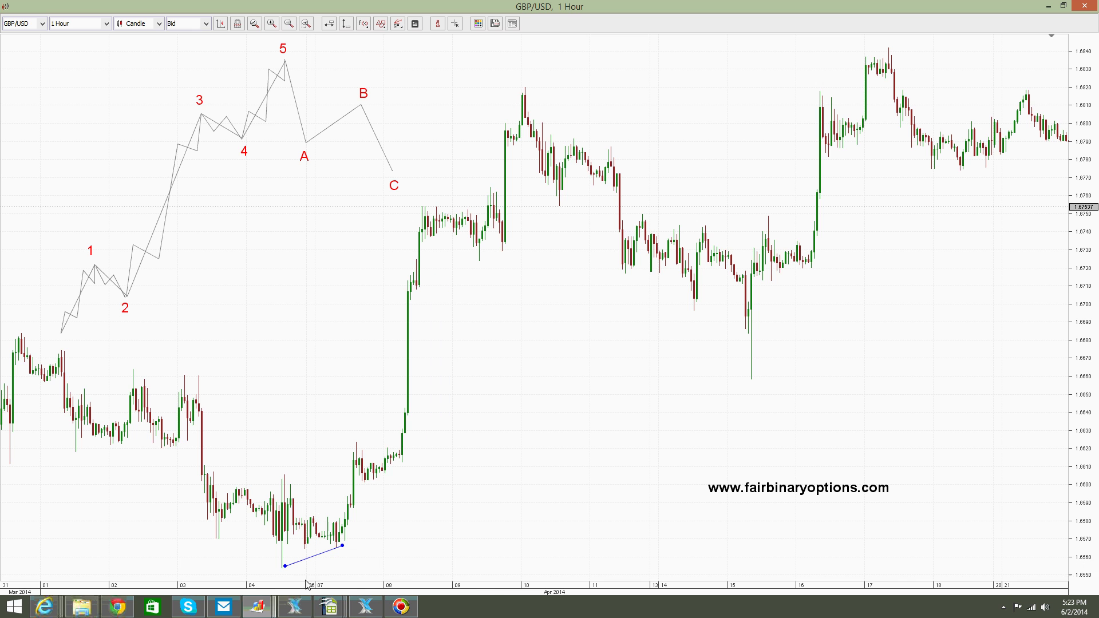
# Clone the blue line and fit the copy along the consolidation's descending highs to form a contracting triangle.
pyautogui.rightClick(286, 566)
pyautogui.click(280, 576)
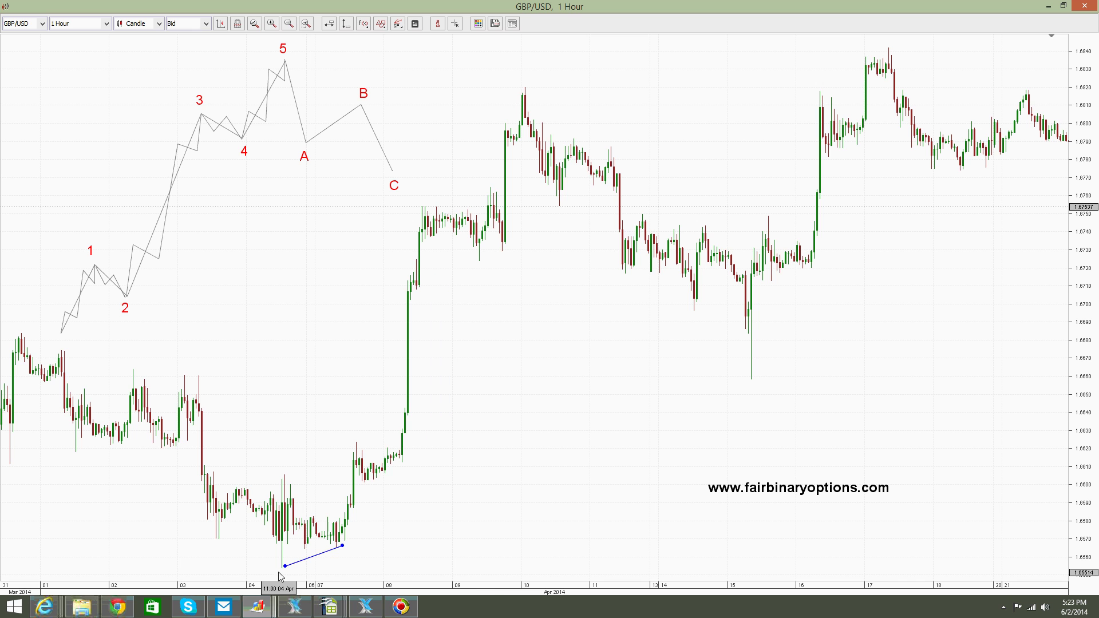
pyautogui.moveTo(285, 566); pyautogui.dragTo(291, 492)
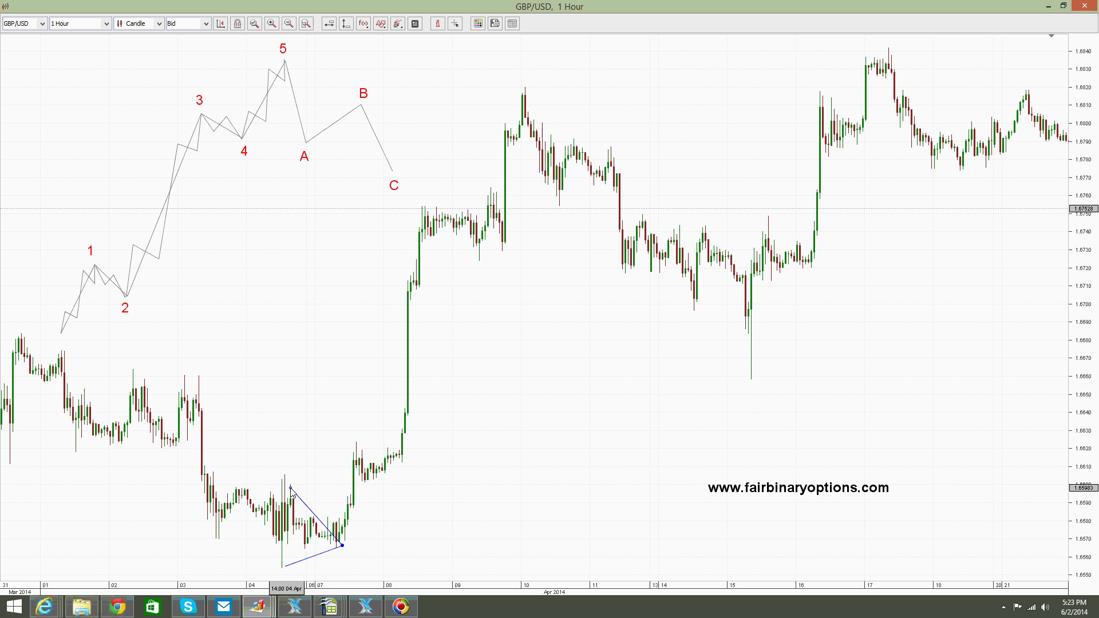
pyautogui.moveTo(341, 545); pyautogui.dragTo(341, 521)
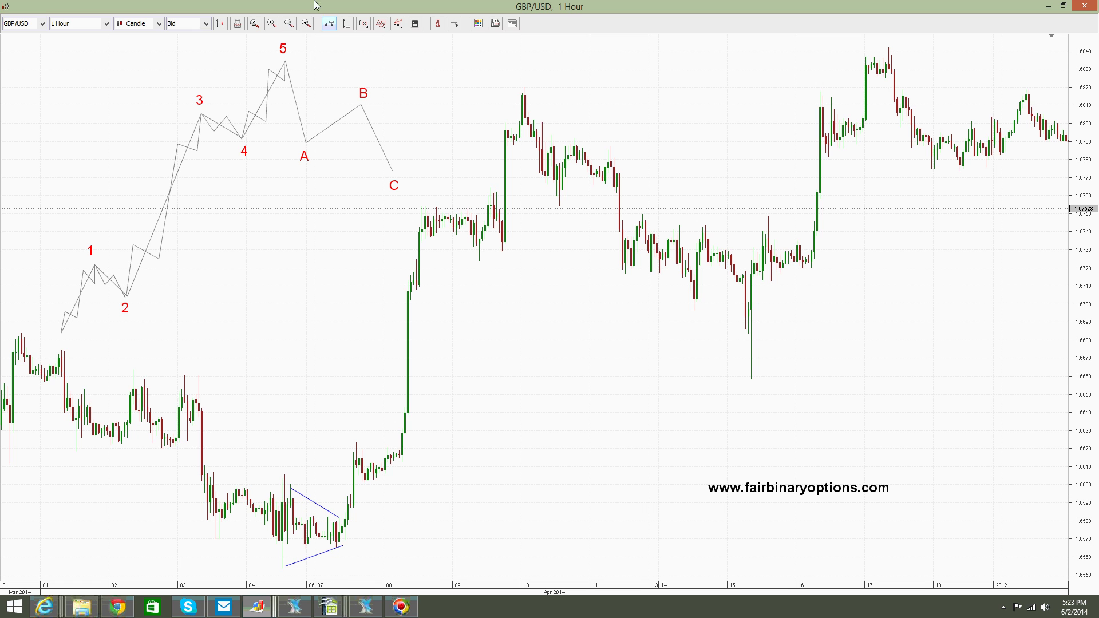
# Place a horizontal price line at the low at the end of the triangle, at about 1.6565.
pyautogui.click(329, 24)
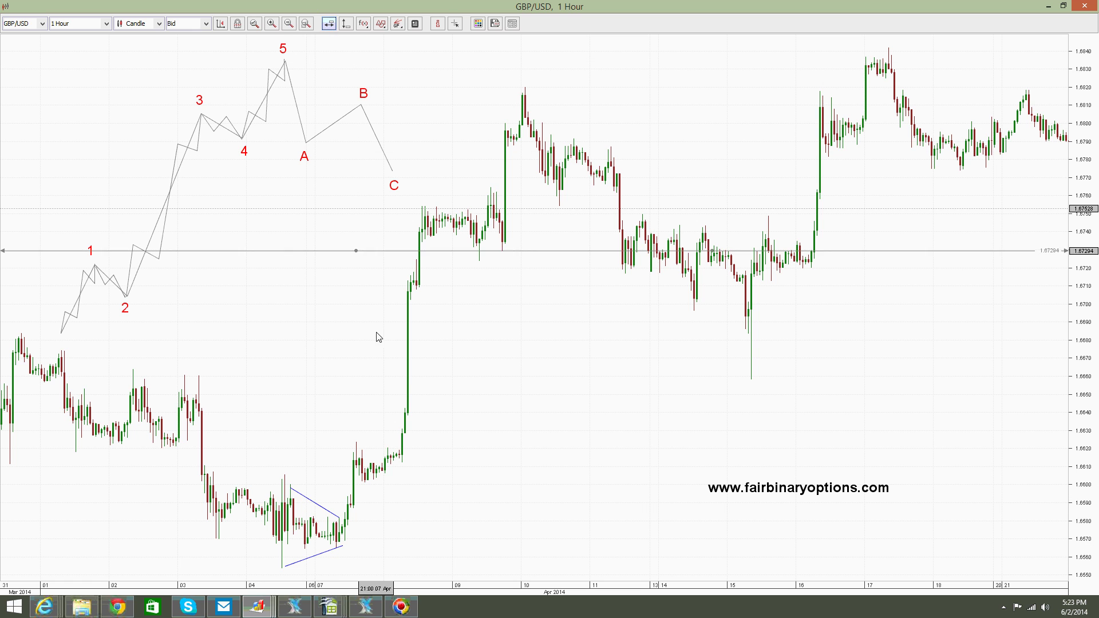
pyautogui.click(342, 550)
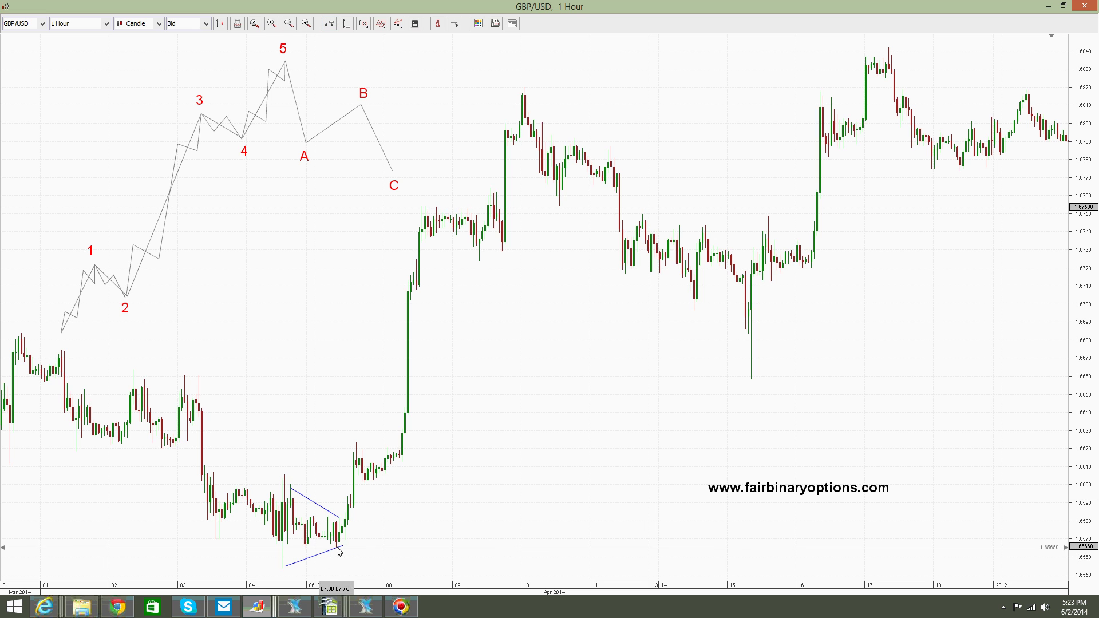
# Clone wave labels 1 and 2 from the model, placing 1 above the first 7 Apr high and 2 below the 8 Apr pullback.
pyautogui.rightClick(91, 251)
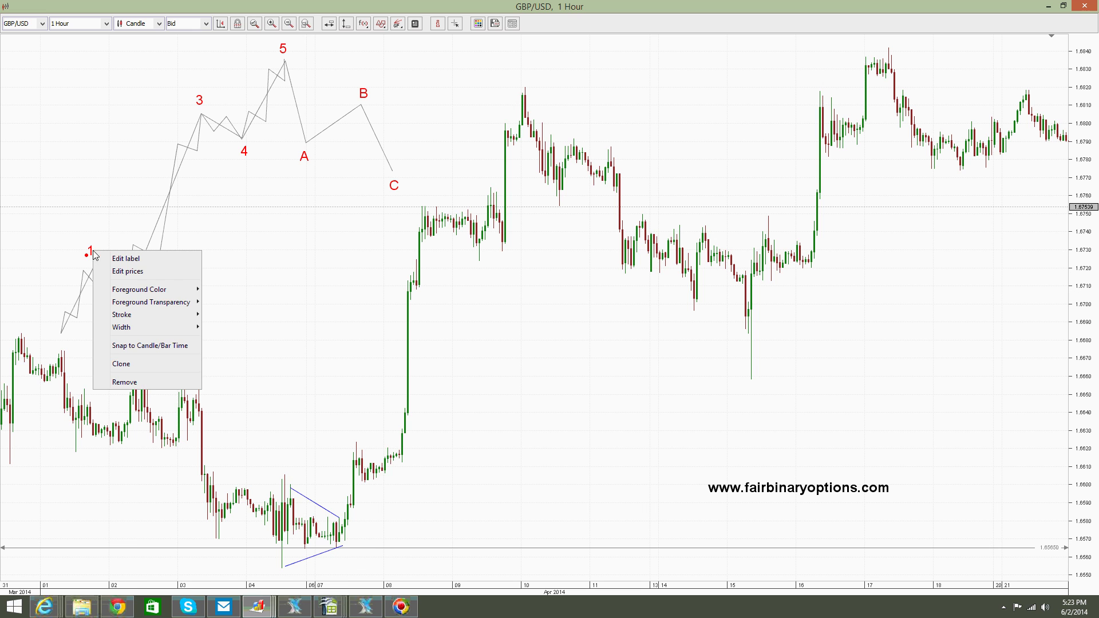
pyautogui.click(150, 366)
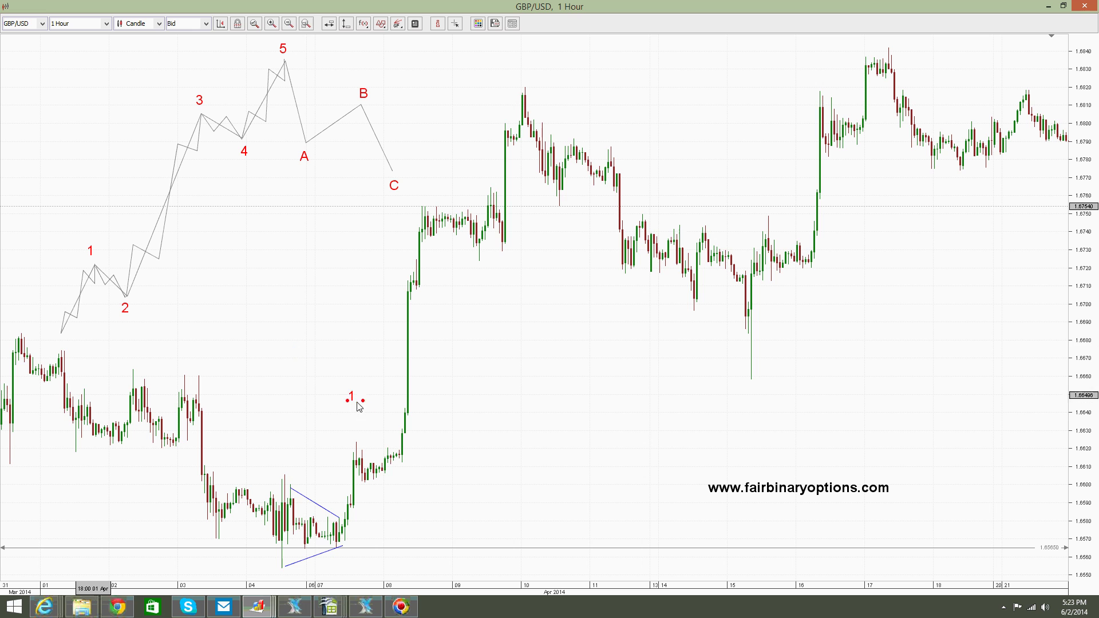
pyautogui.click(359, 438)
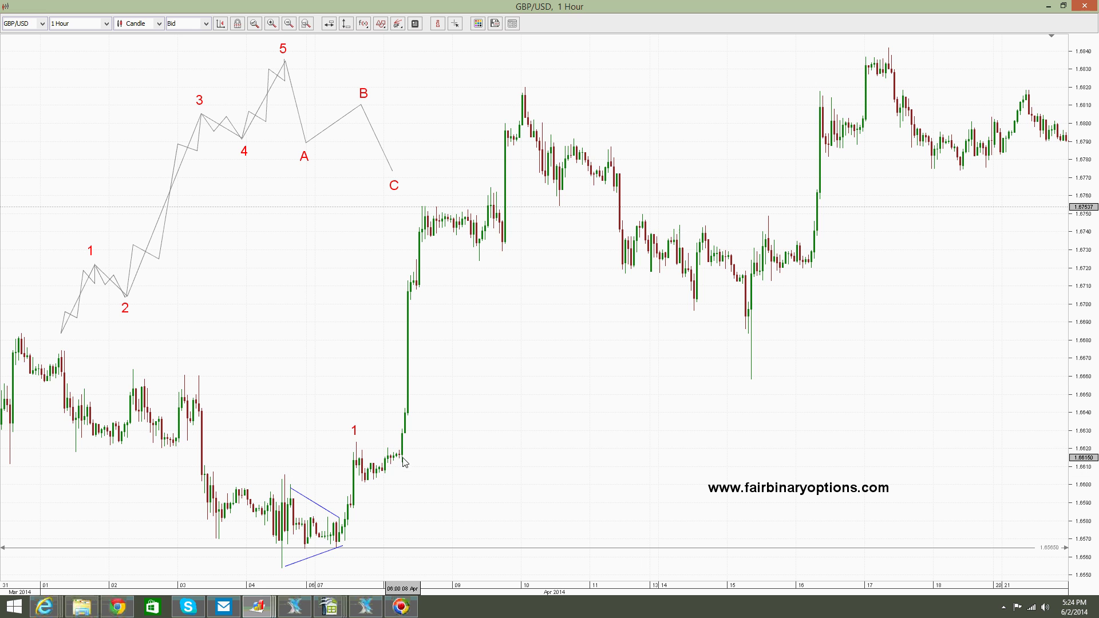
pyautogui.click(128, 310)
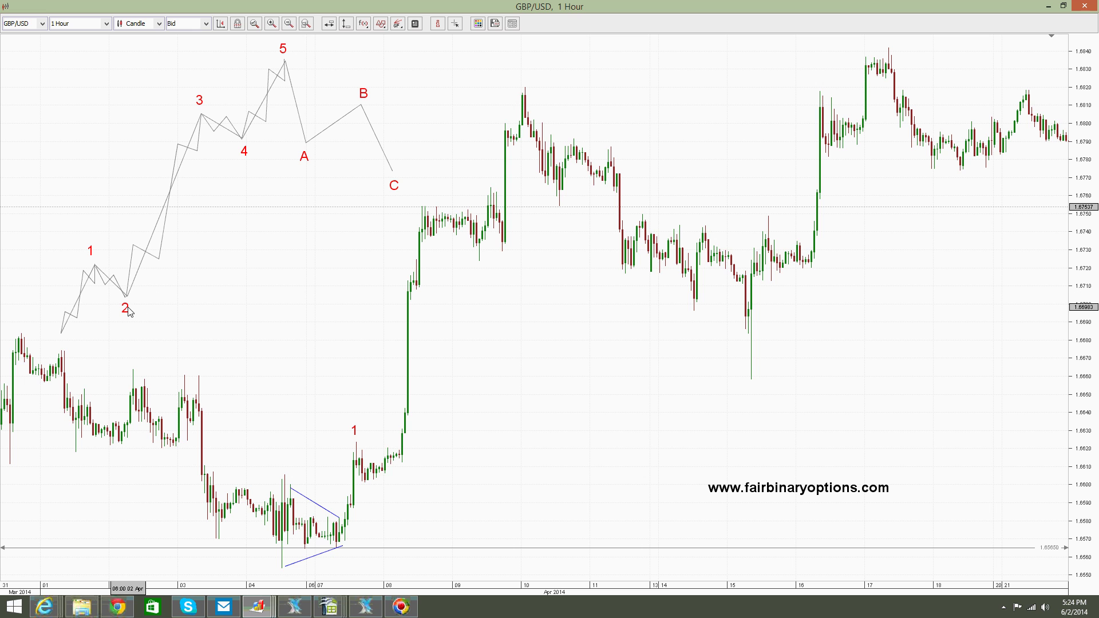
pyautogui.rightClick(128, 310)
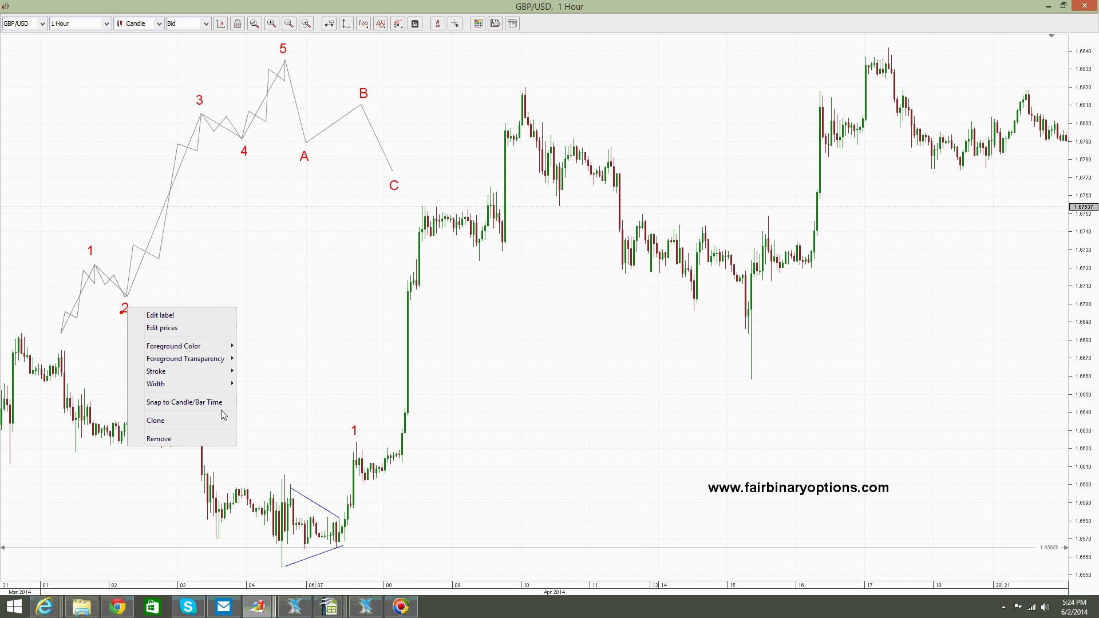
pyautogui.click(171, 424)
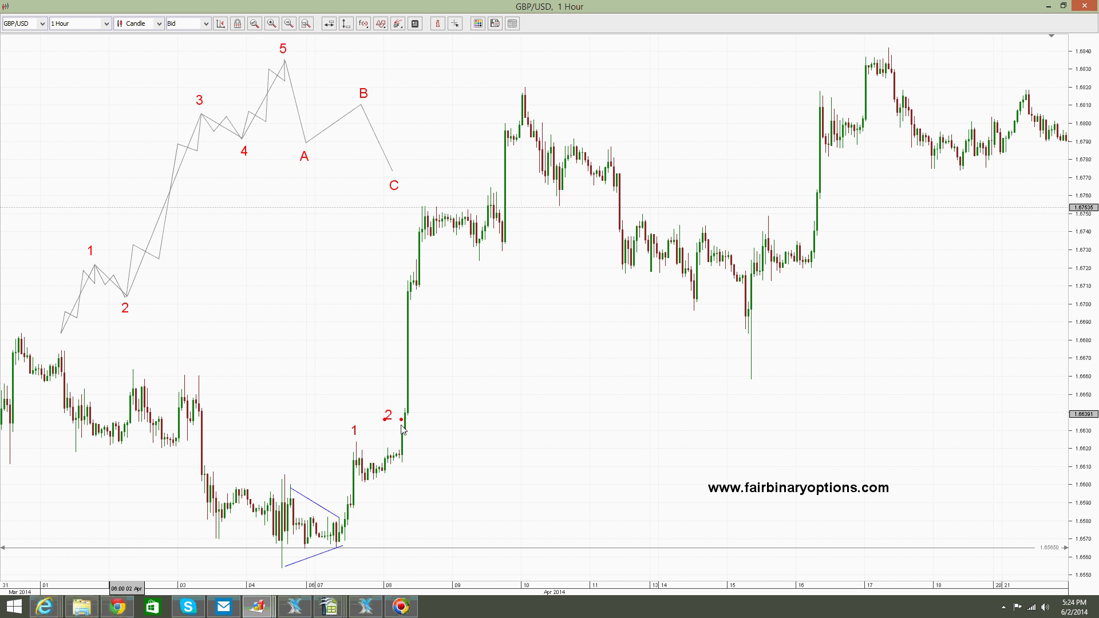
pyautogui.click(410, 472)
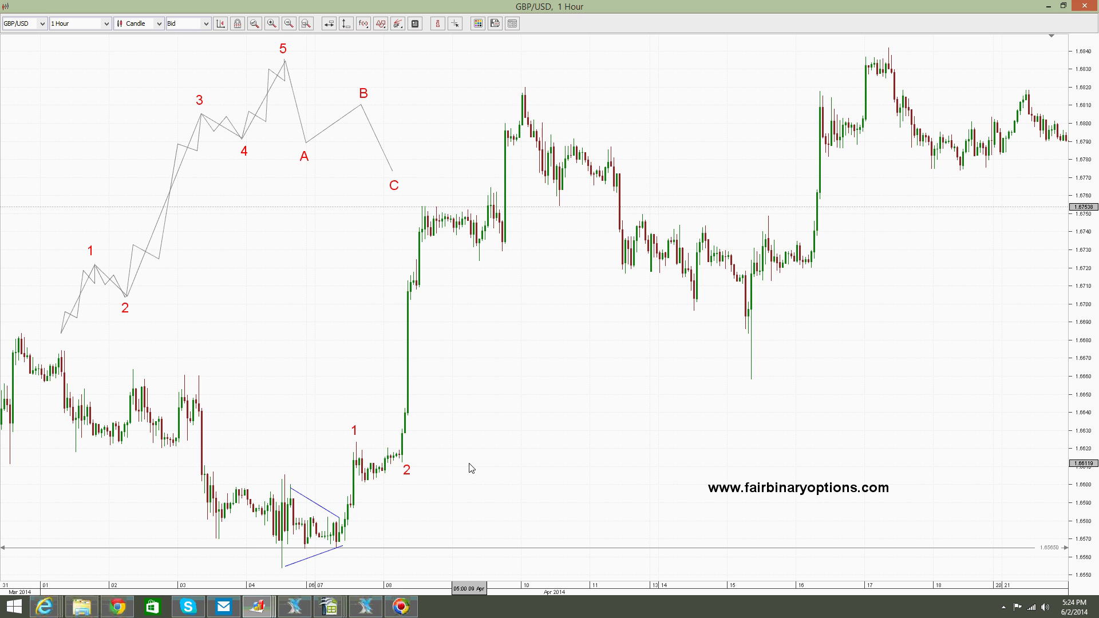
# Clone wave label 3 from the model and place the copy above the 8 Apr high.
pyautogui.rightClick(199, 104)
pyautogui.click(255, 213)
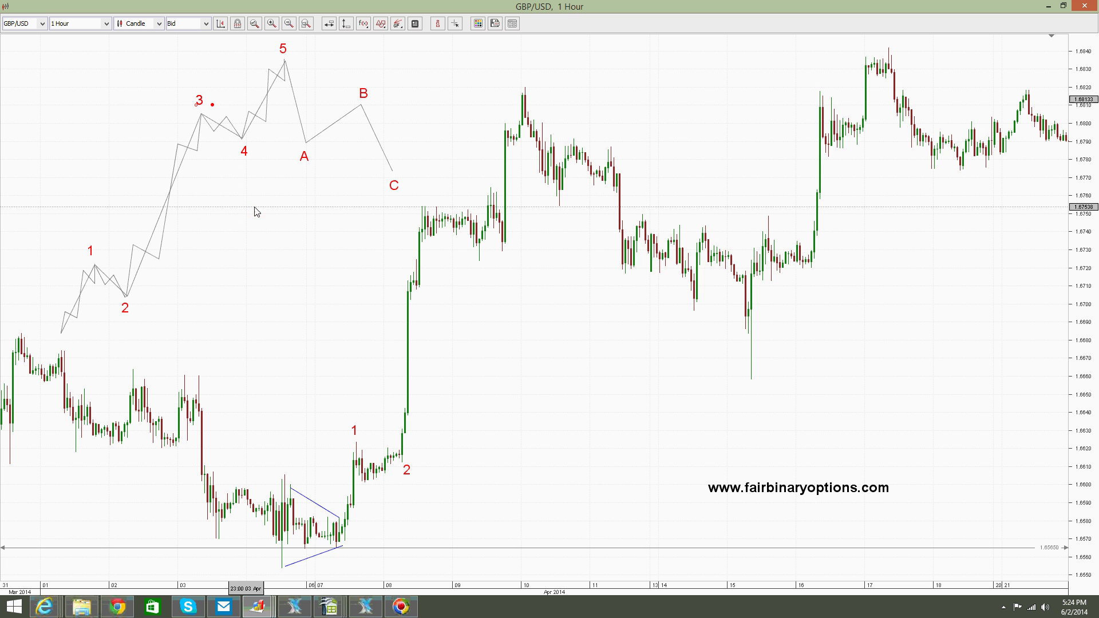
pyautogui.click(425, 201)
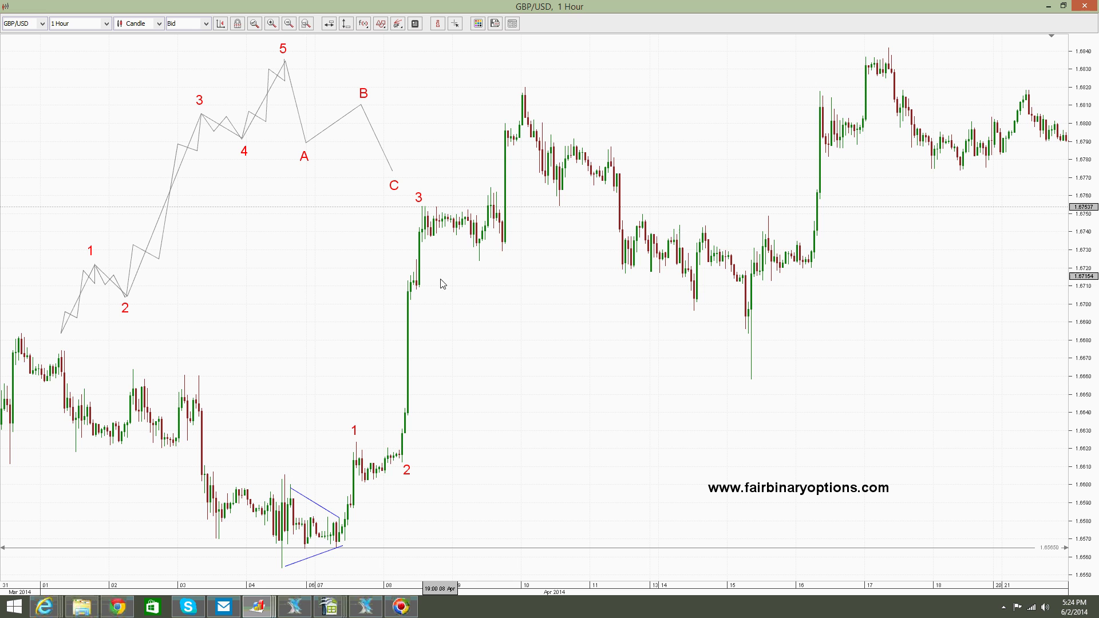
# Clone the chart's label 3, place the copy under the 9 Apr low and change its text to 4.
pyautogui.rightClick(420, 200)
pyautogui.click(420, 197)
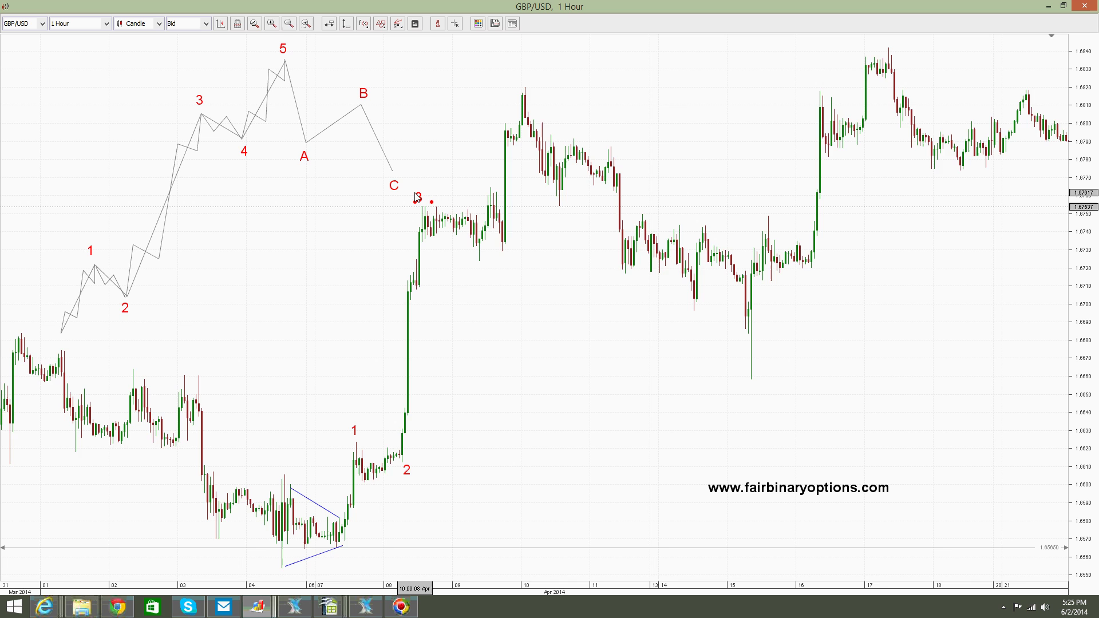
pyautogui.moveTo(421, 198); pyautogui.dragTo(436, 204)
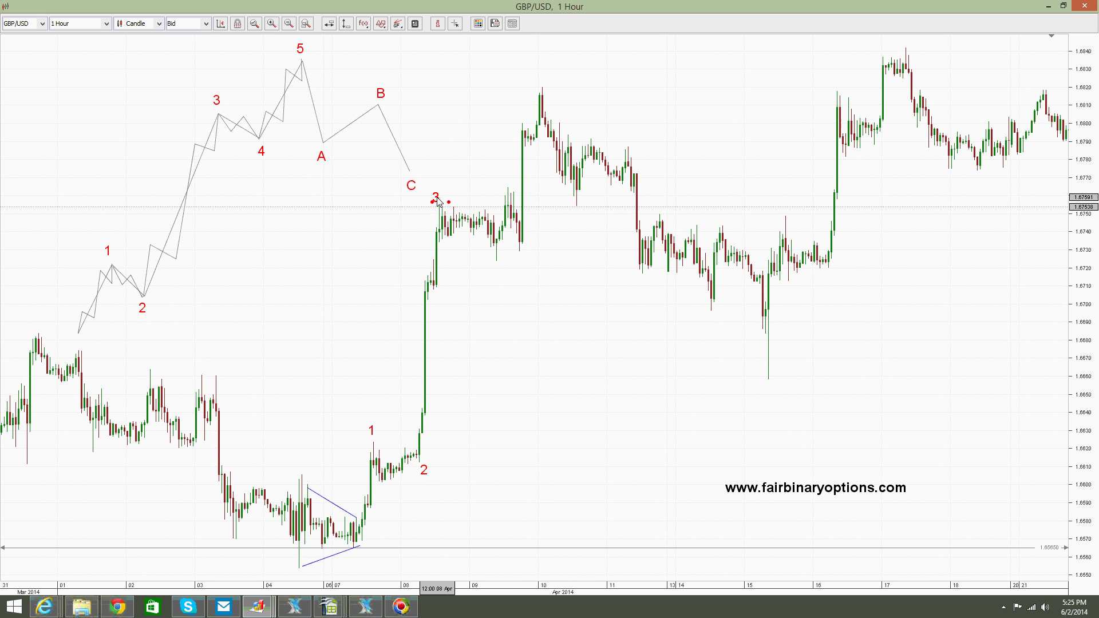
pyautogui.moveTo(438, 200); pyautogui.dragTo(504, 269)
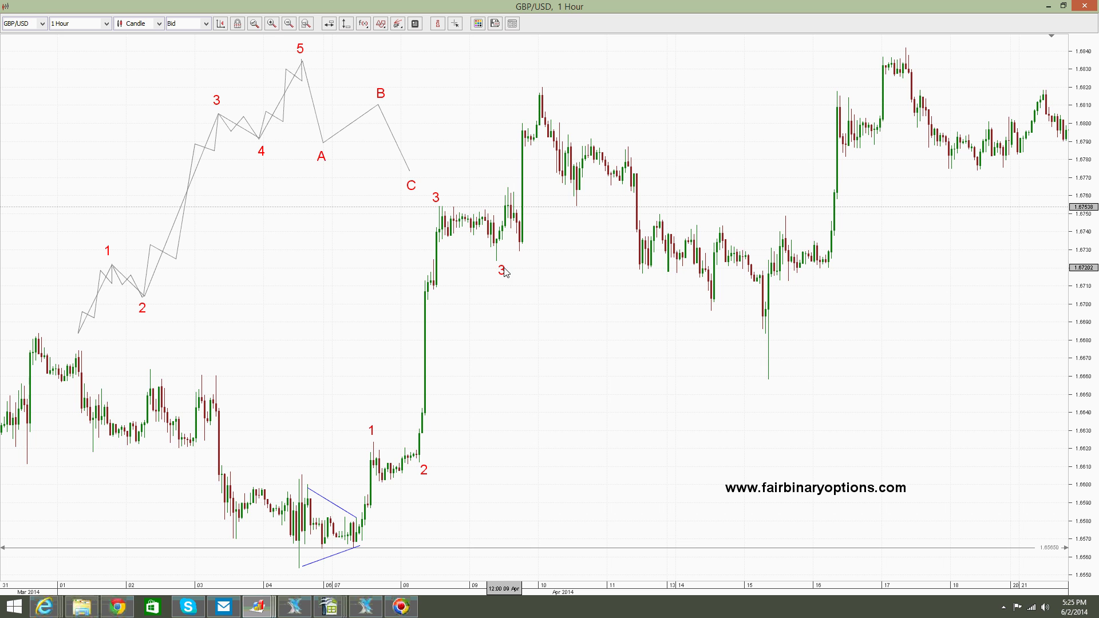
pyautogui.rightClick(504, 268)
pyautogui.click(541, 277)
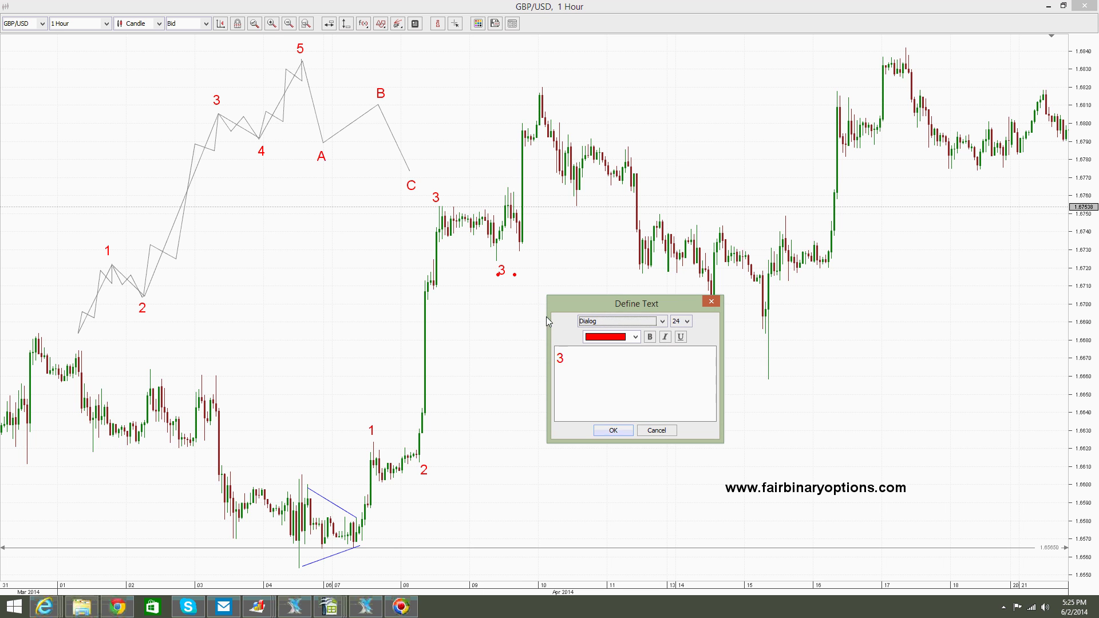
pyautogui.write('4')
pyautogui.click(612, 430)
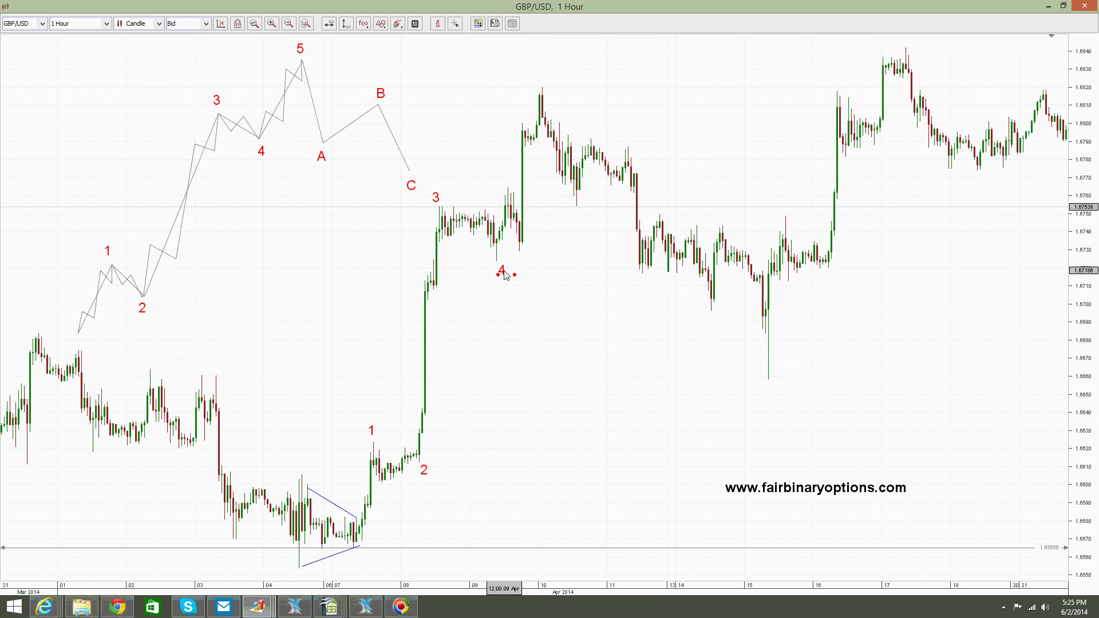
# Clone the chart's label 4, place the copy above the 10 Apr peak and change its text to 5.
pyautogui.rightClick(504, 275)
pyautogui.click(547, 384)
pyautogui.moveTo(506, 278); pyautogui.dragTo(544, 80)
pyautogui.rightClick(544, 80)
pyautogui.click(591, 85)
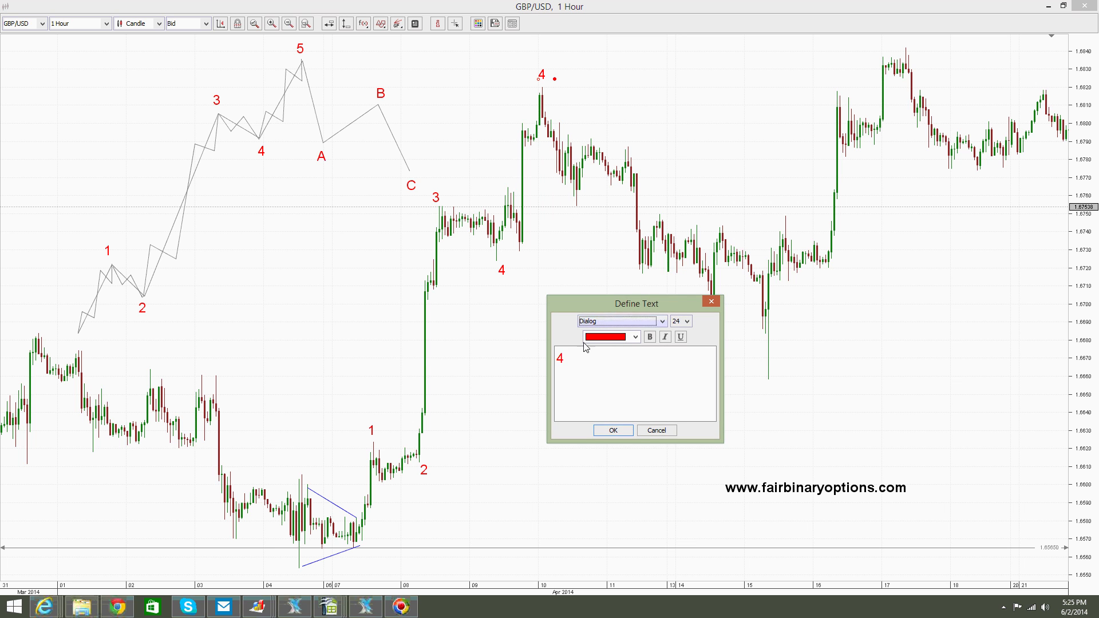
pyautogui.moveTo(593, 363); pyautogui.dragTo(466, 354)
pyautogui.write('5')
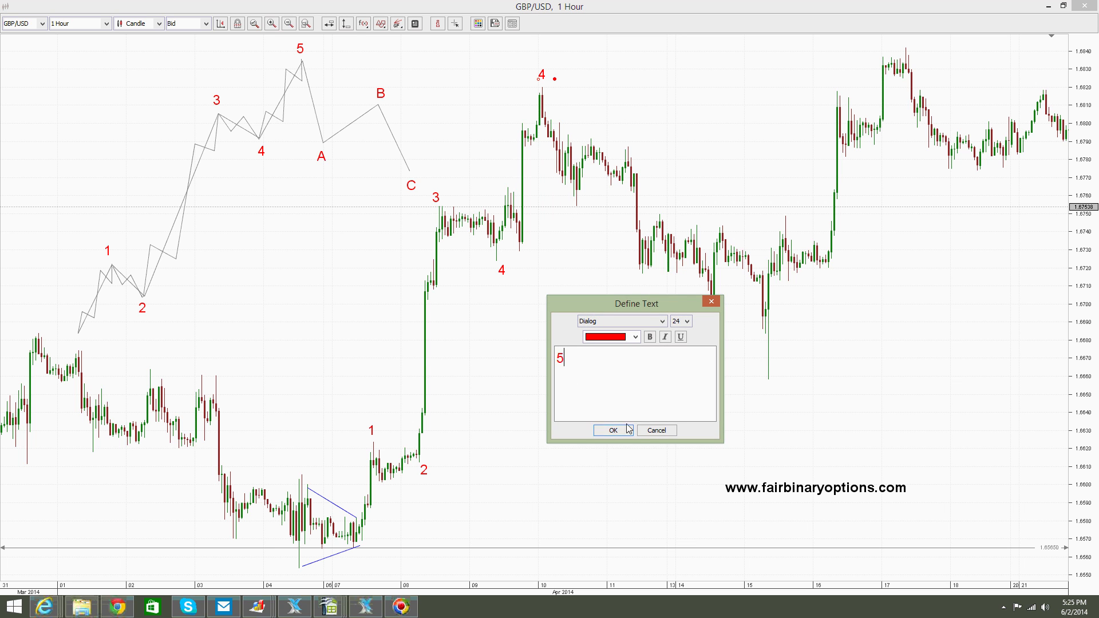
pyautogui.click(613, 430)
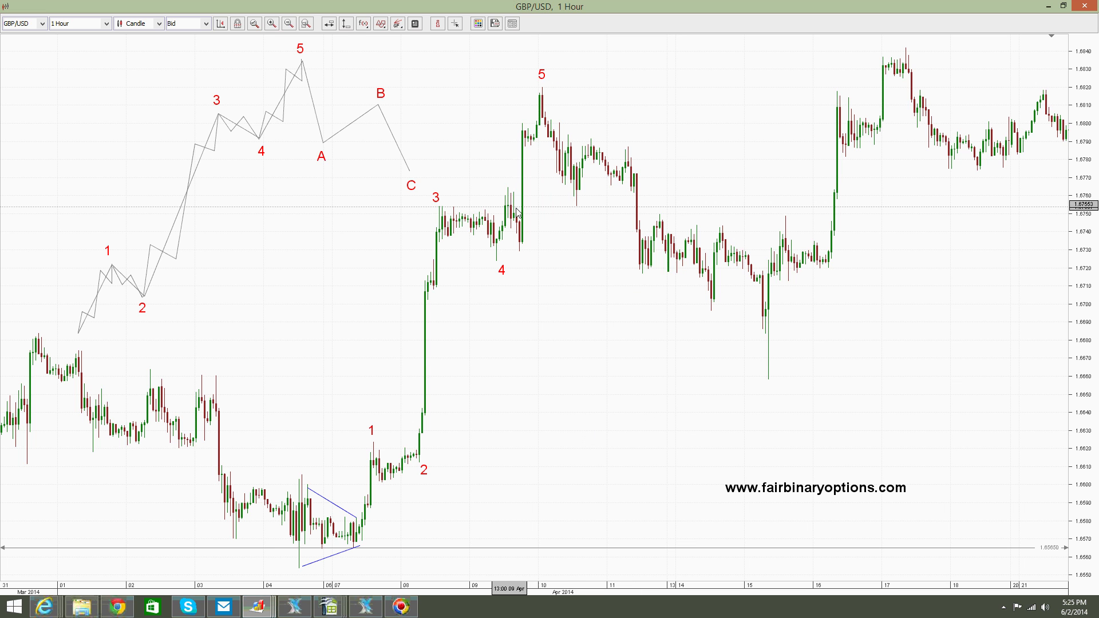
# Move the chart's label 4 under the second low, directly before the final rally to wave 5.
pyautogui.click(503, 270)
pyautogui.moveTo(507, 268); pyautogui.dragTo(524, 266)
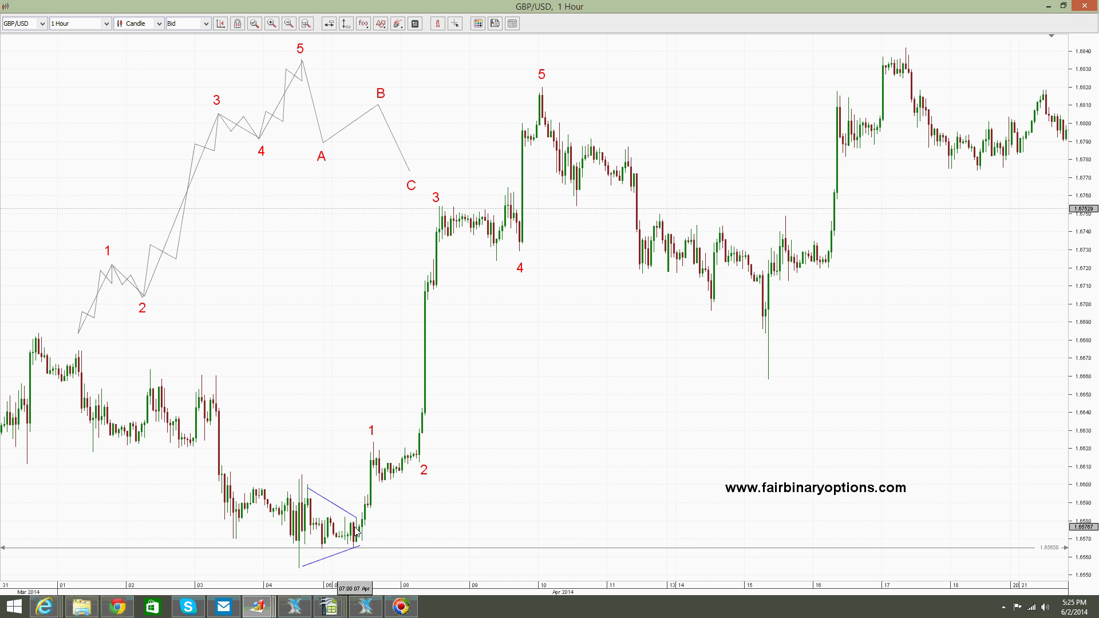
# Draw a short horizontal line from the wave 1 high at about 1.6623 and add a Signal Up arrow at the breakout.
pyautogui.click(381, 23)
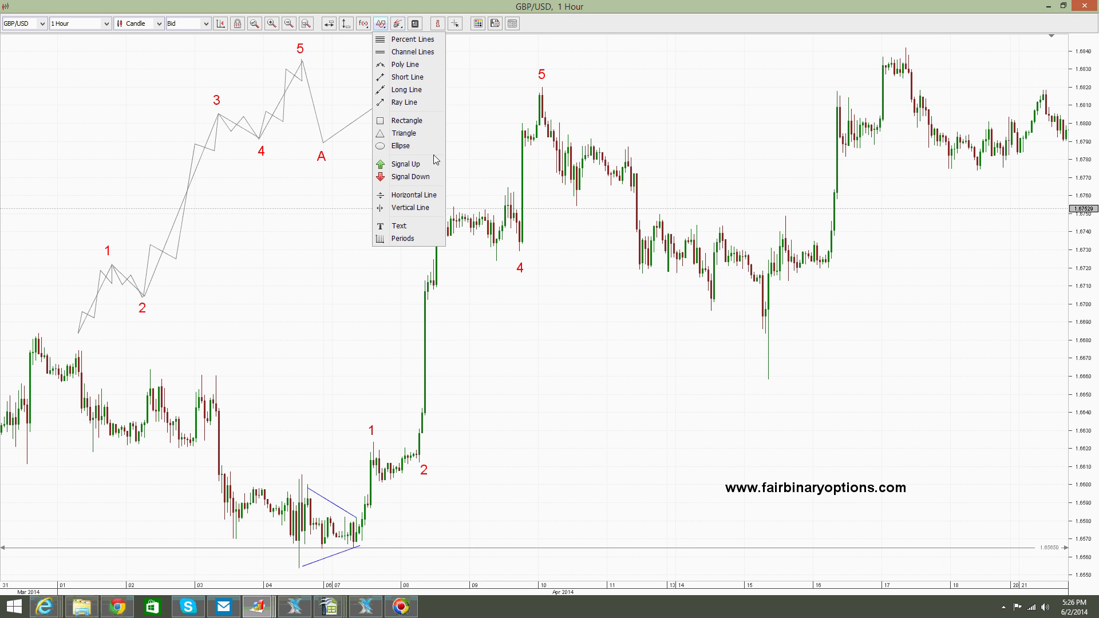
pyautogui.click(415, 77)
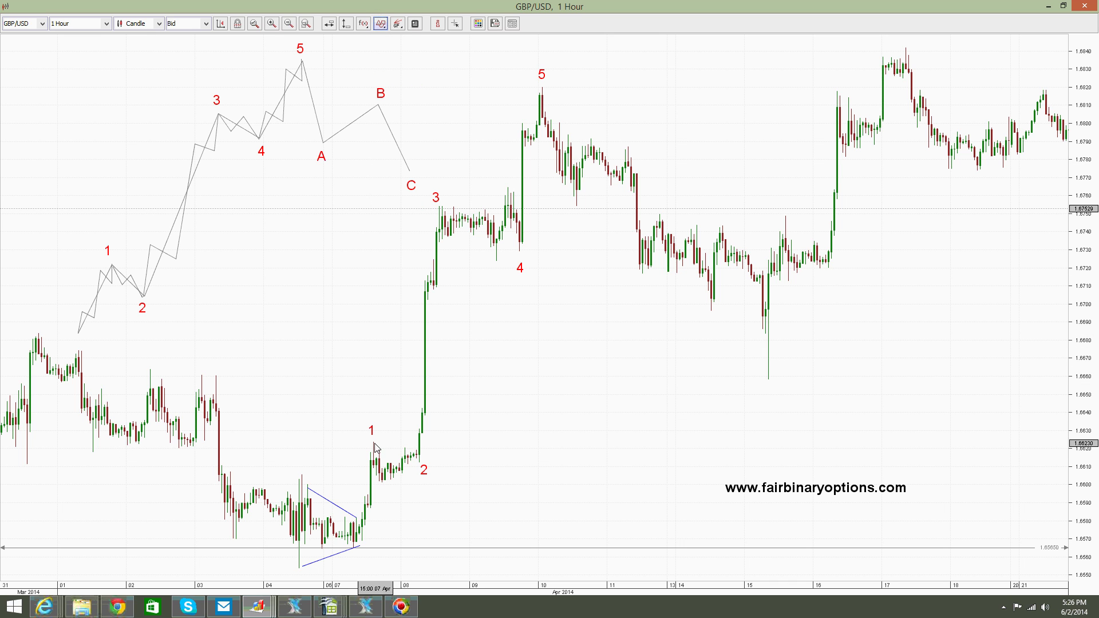
pyautogui.moveTo(373, 443); pyautogui.dragTo(481, 443)
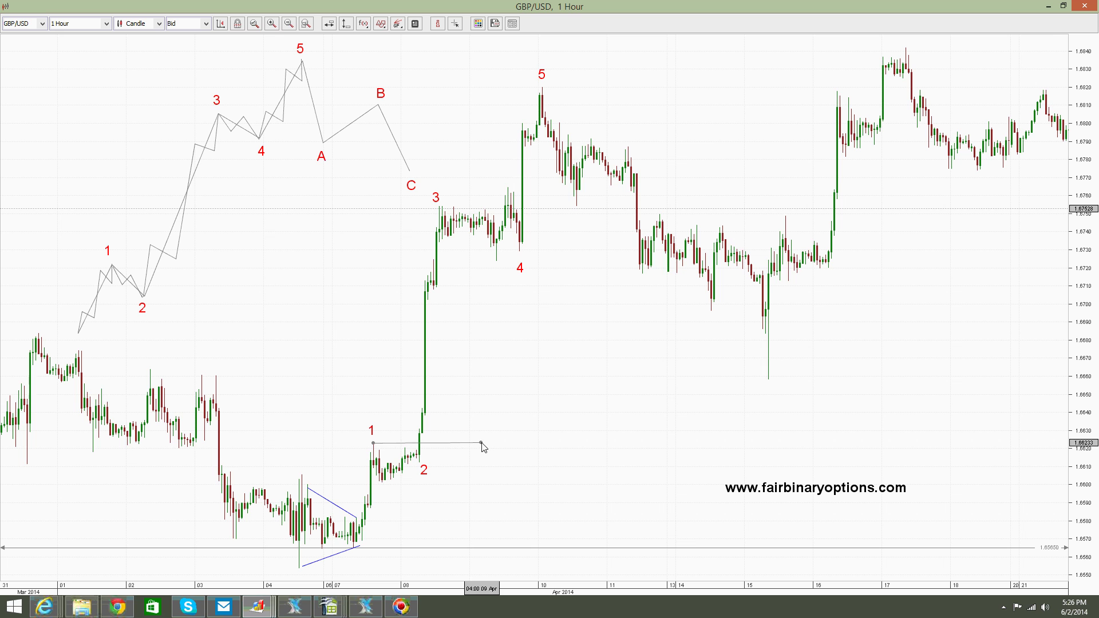
pyautogui.click(381, 24)
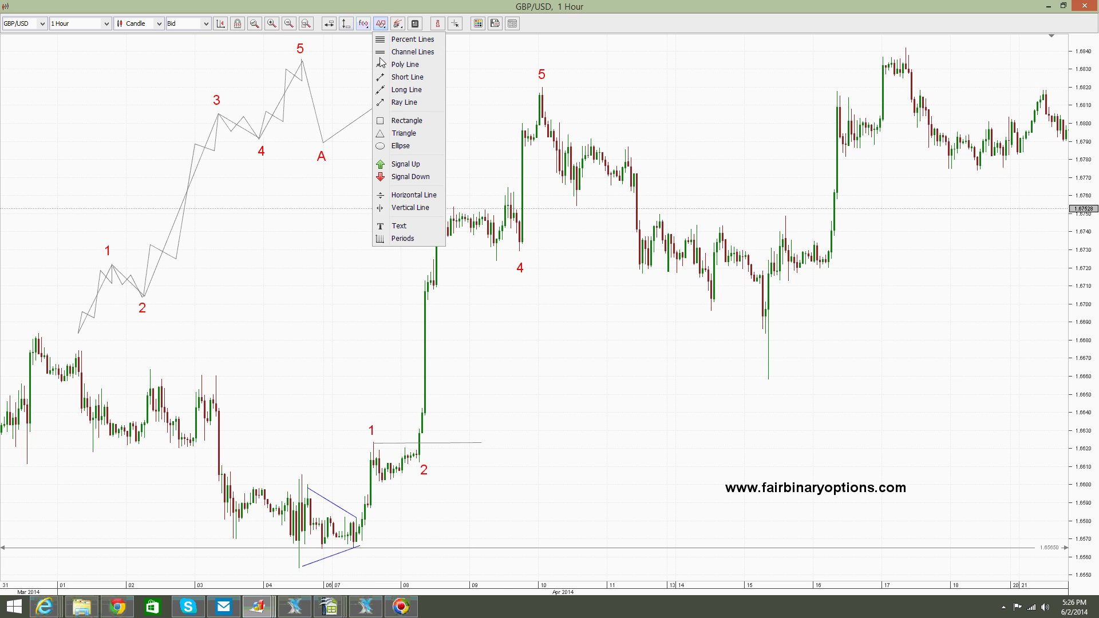
pyautogui.click(406, 164)
pyautogui.click(444, 445)
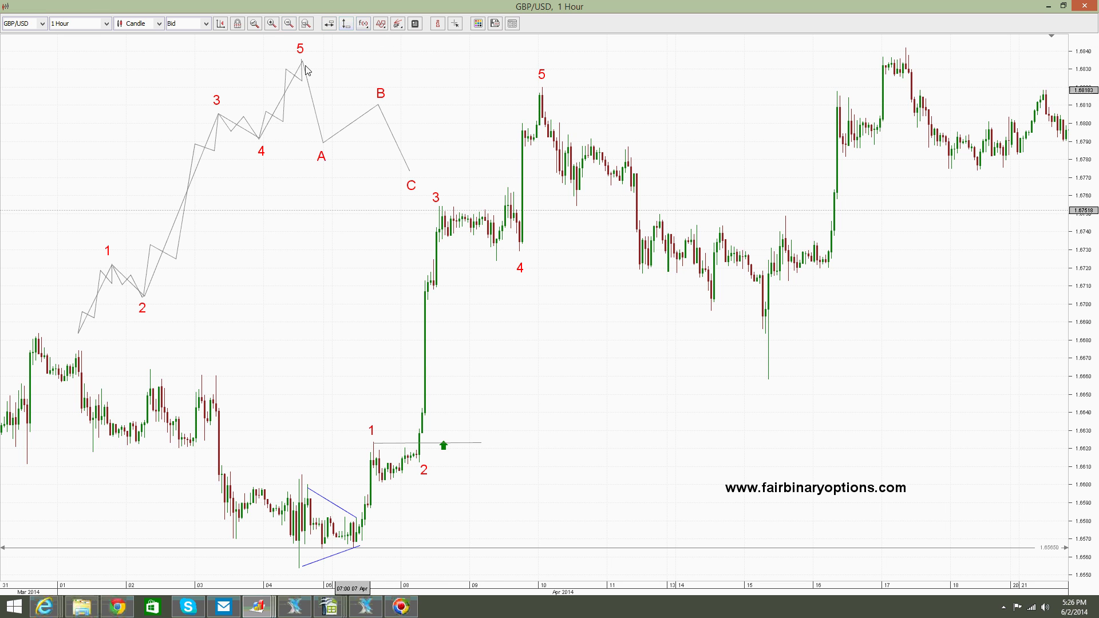
# Draw a short horizontal line from the wave 3 high at about 1.6754, extending past the rally to wave 5.
pyautogui.click(381, 24)
pyautogui.click(419, 78)
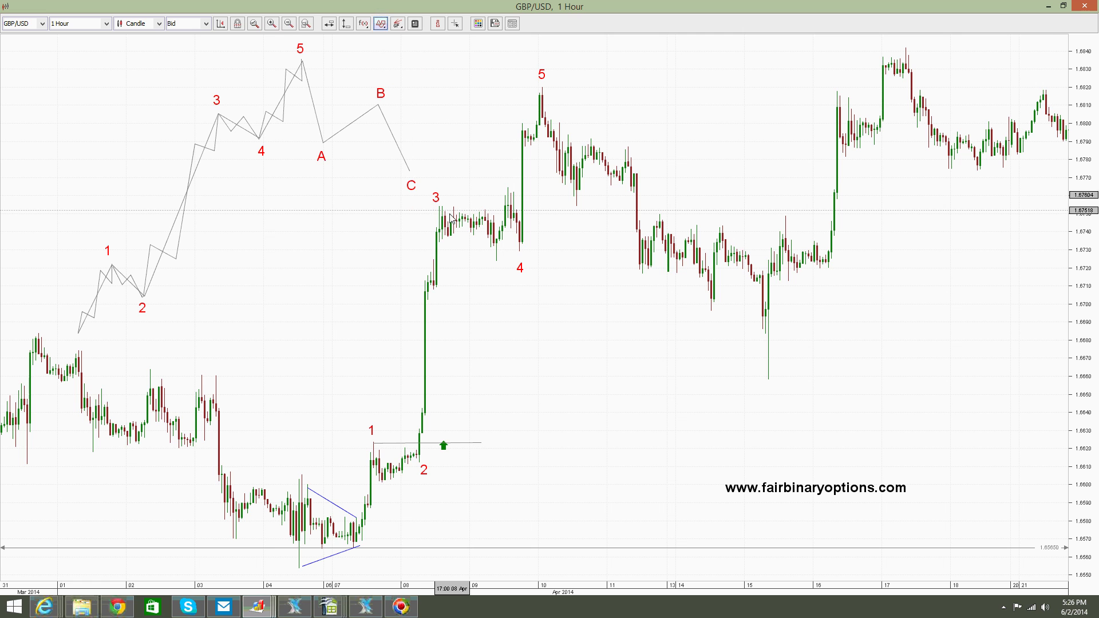
pyautogui.moveTo(439, 206); pyautogui.dragTo(551, 206)
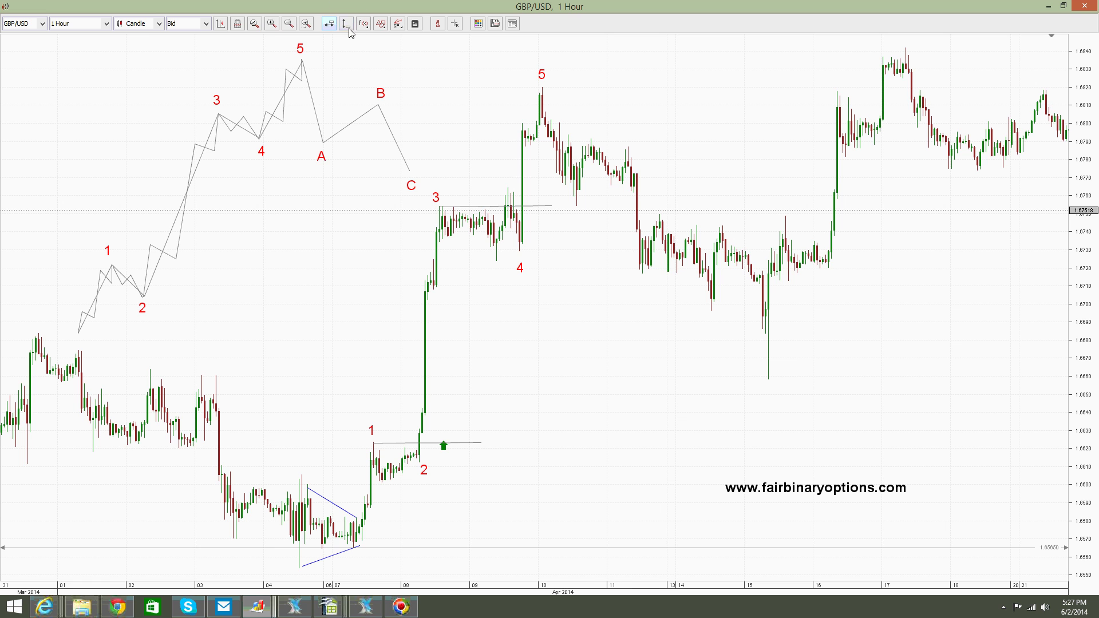
# Add a Signal Up arrow where price breaks the wave 3 line and place a clone of the schematic's label A under the 10 Apr low.
pyautogui.click(381, 27)
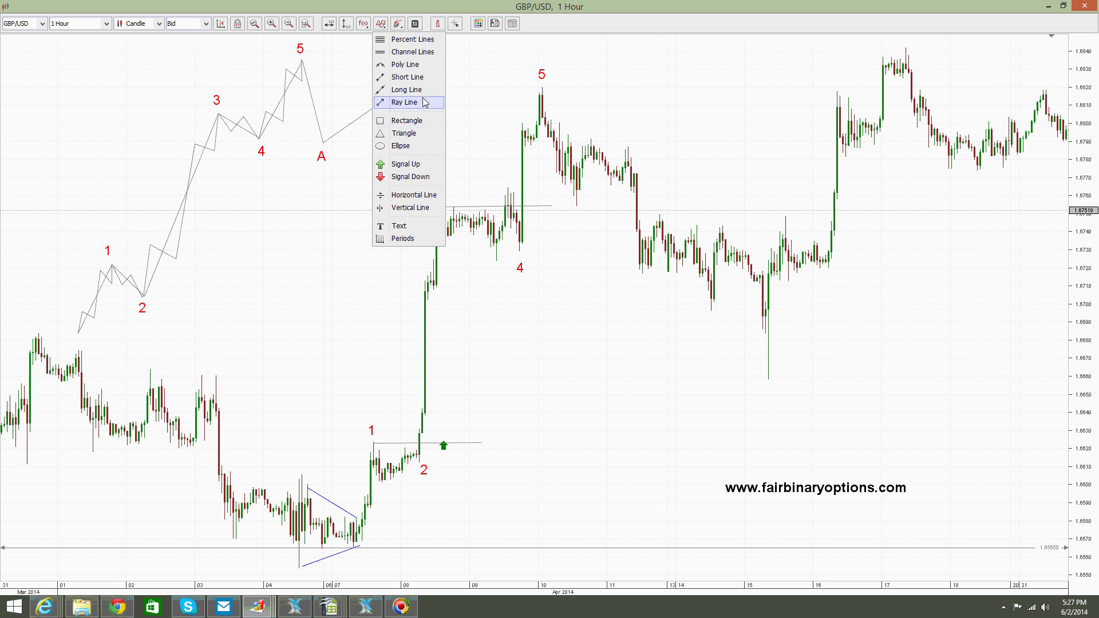
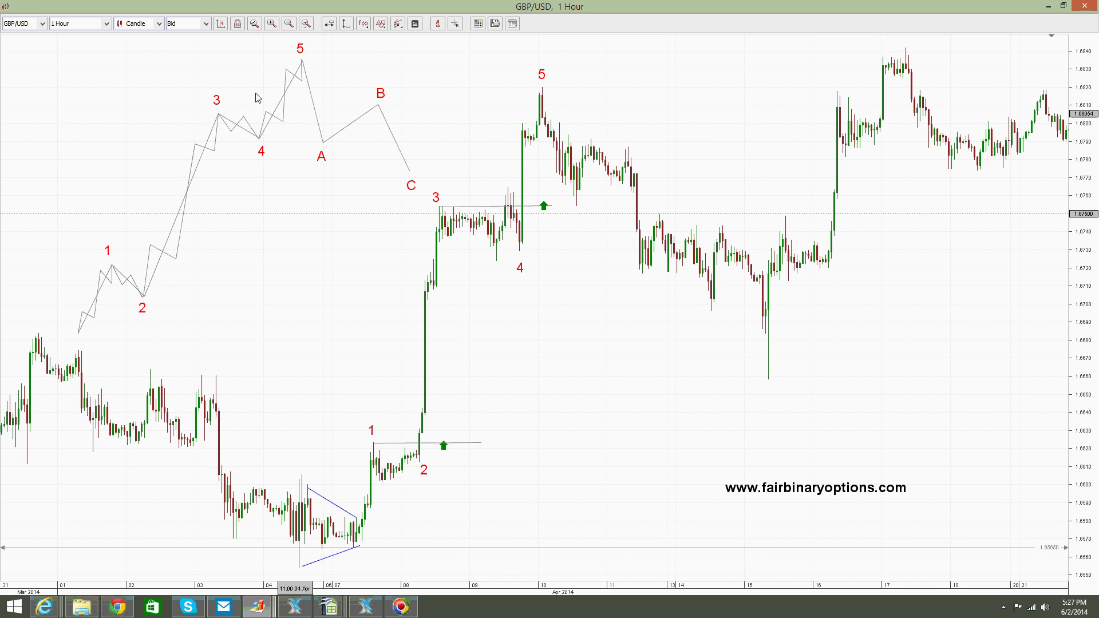
pyautogui.rightClick(321, 158)
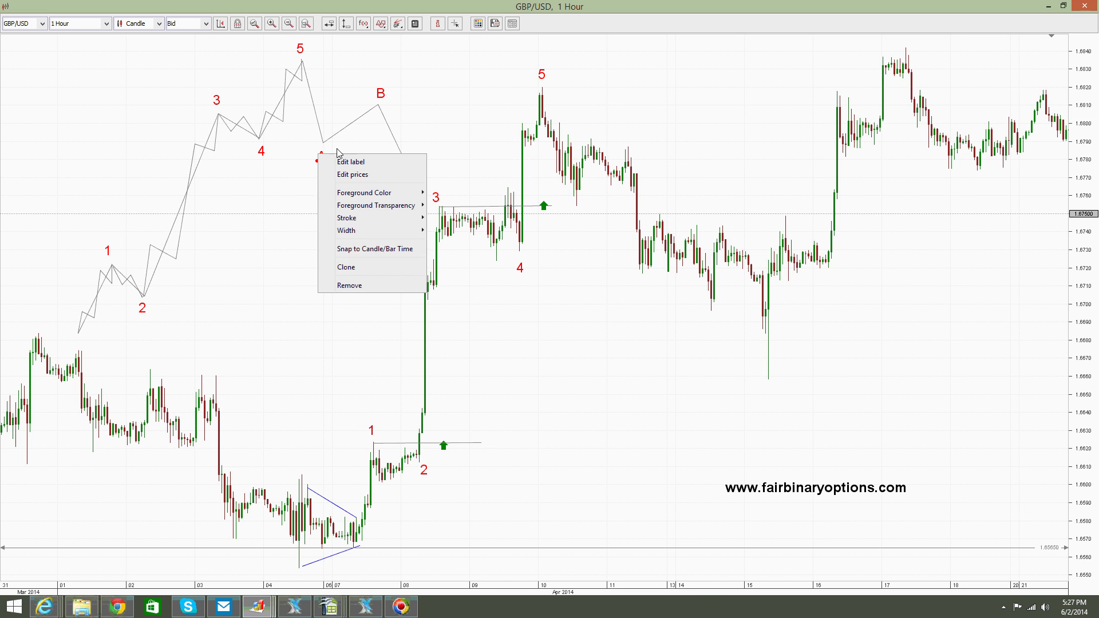
pyautogui.click(372, 266)
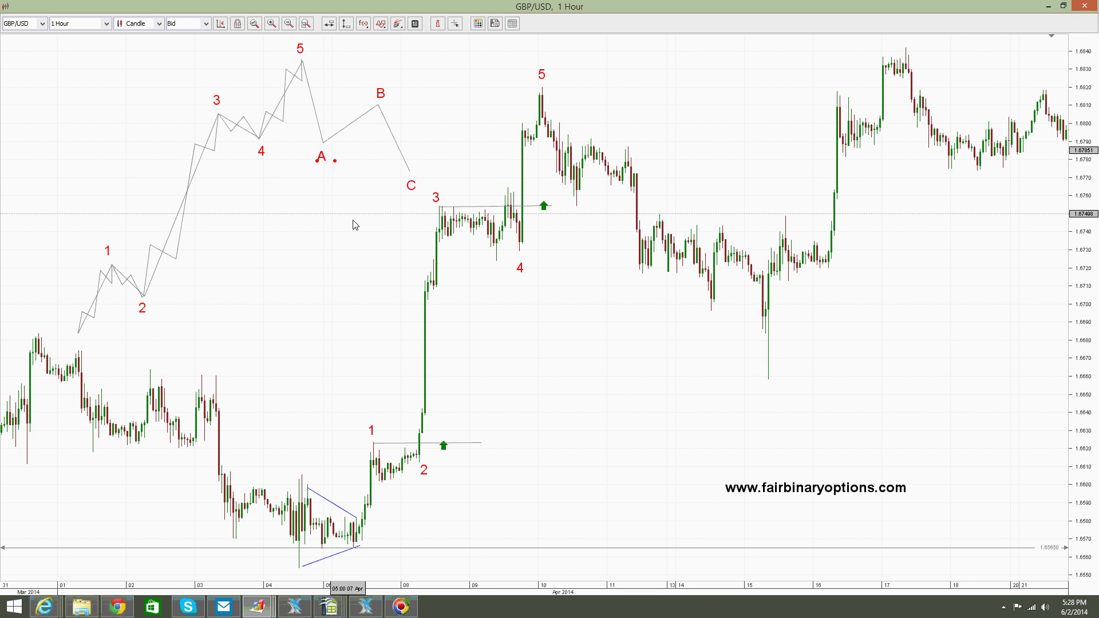
pyautogui.click(577, 219)
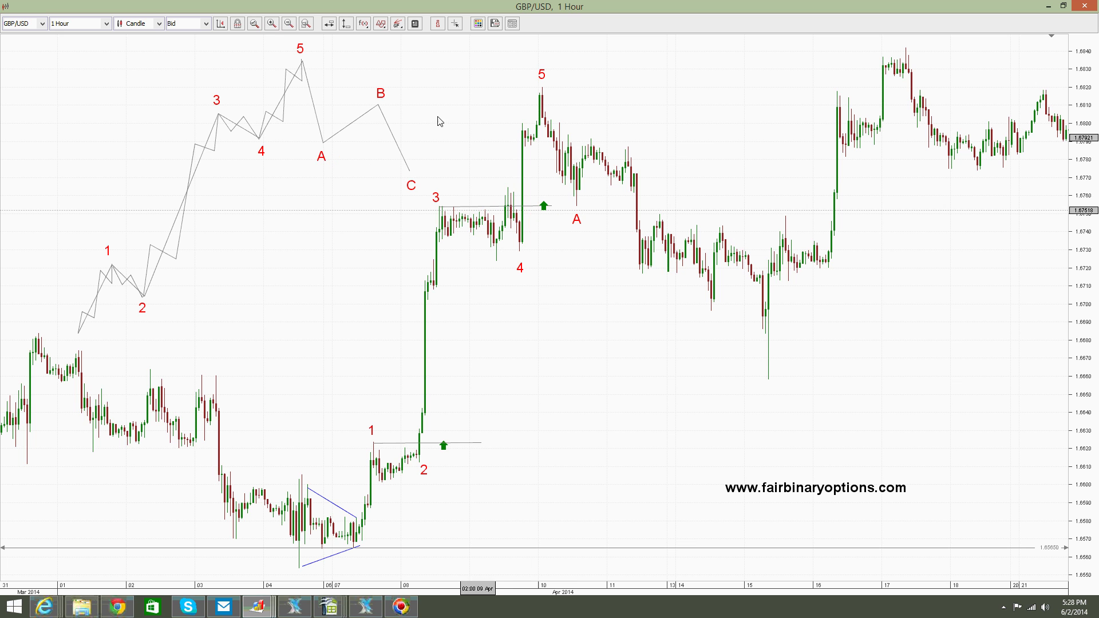
# Clone the schematic's label B and place the copy above the 11 Apr high, just before the sharp drop.
pyautogui.rightClick(374, 88)
pyautogui.click(382, 86)
pyautogui.click(380, 92)
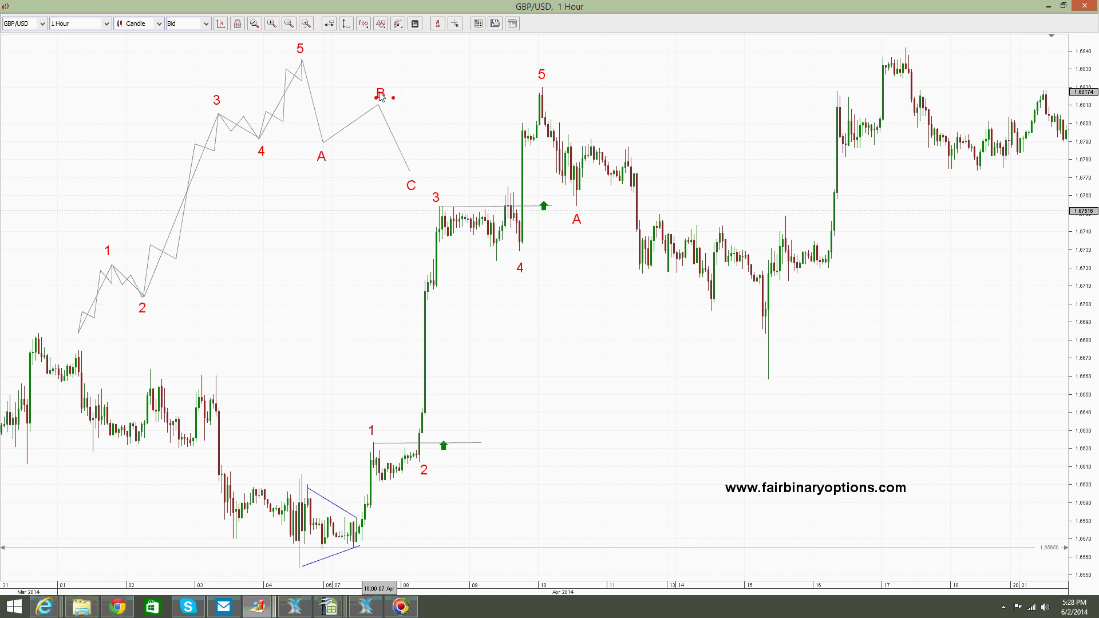
pyautogui.rightClick(379, 92)
pyautogui.click(430, 204)
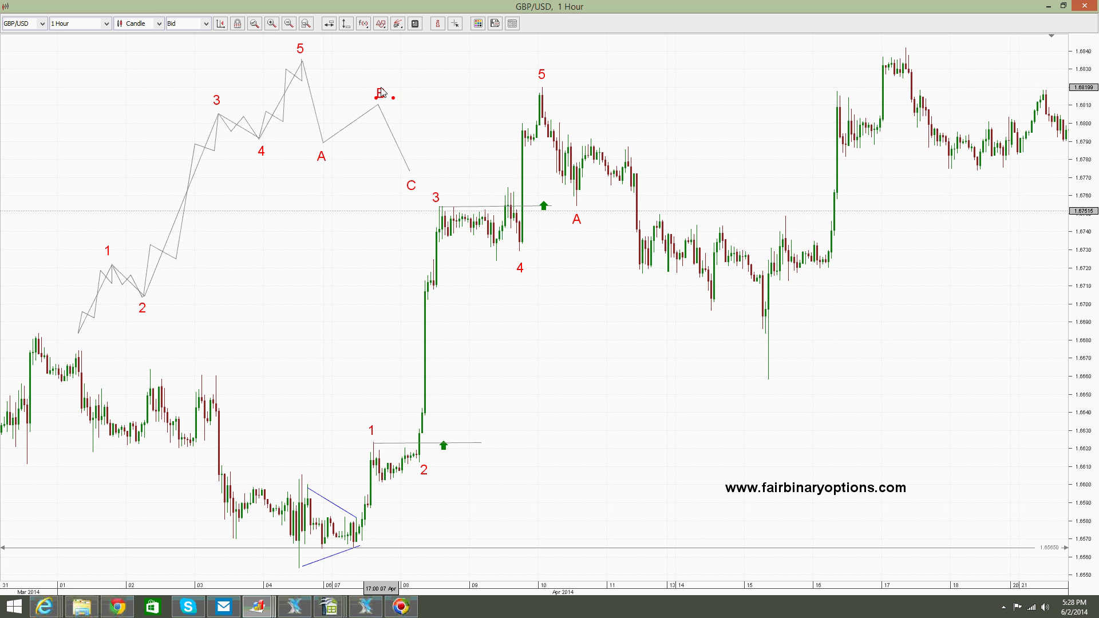
pyautogui.click(632, 137)
# Clone the schematic's label C and place the copy under the low that ends the sharp 11 Apr drop.
pyautogui.click(411, 185)
pyautogui.rightClick(412, 186)
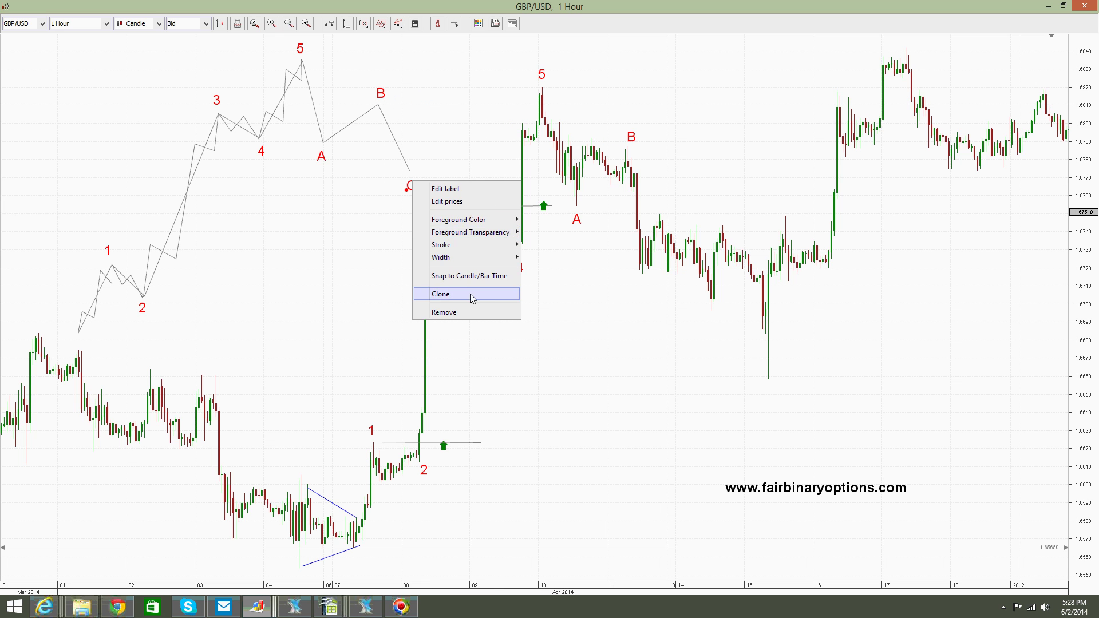
pyautogui.click(441, 297)
pyautogui.click(639, 283)
# Clone the chart's label A, place the copy above the first rebound high after wave C and change its text to X.
pyautogui.rightClick(578, 222)
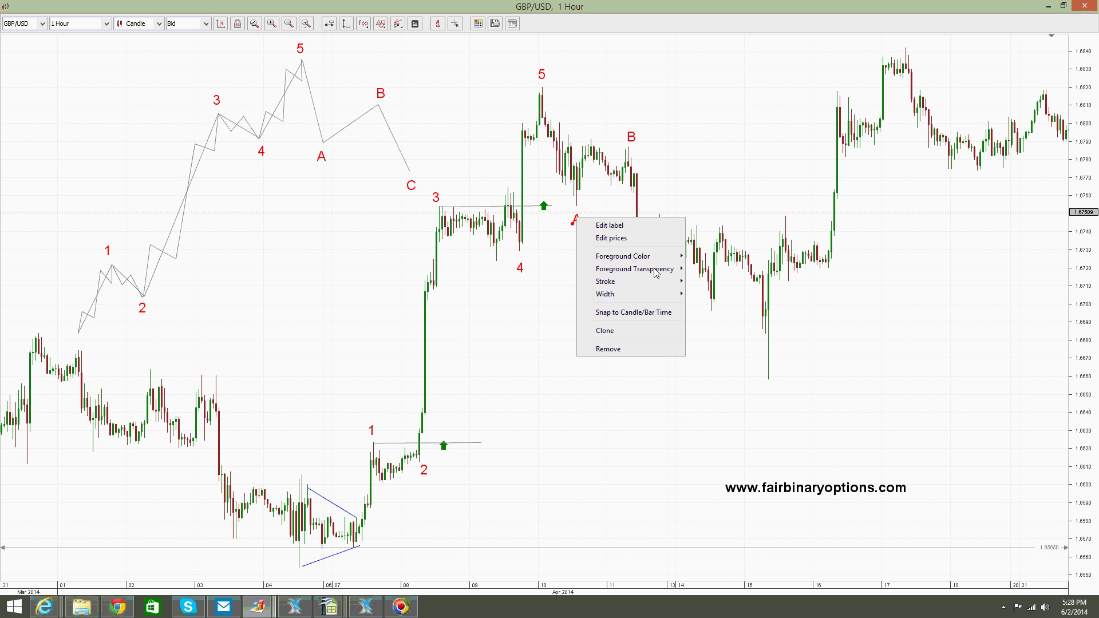
pyautogui.click(604, 326)
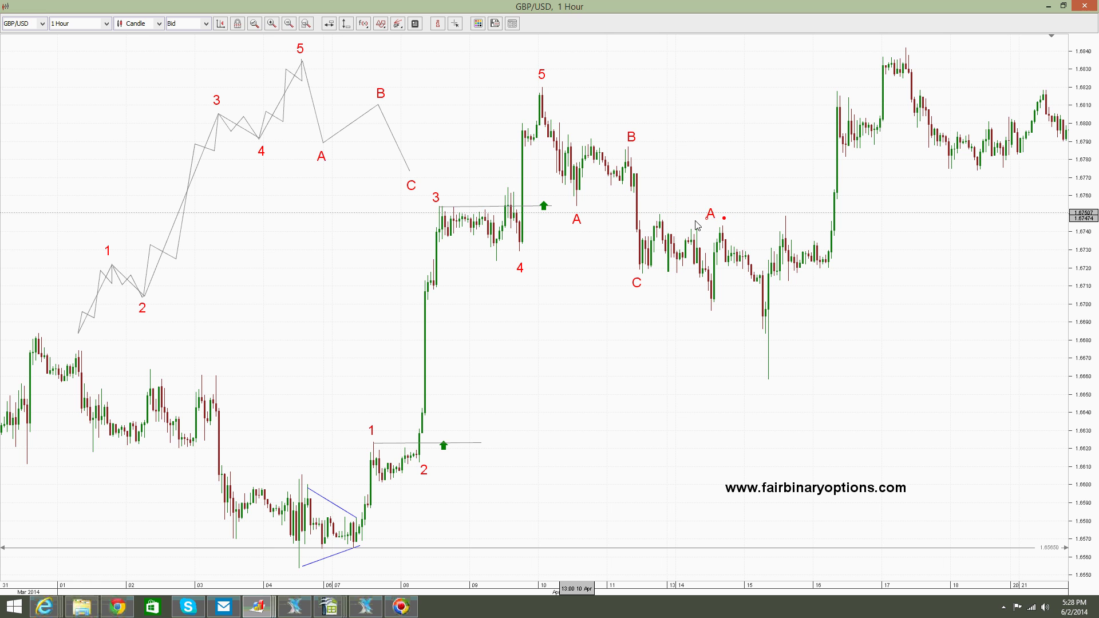
pyautogui.rightClick(666, 209)
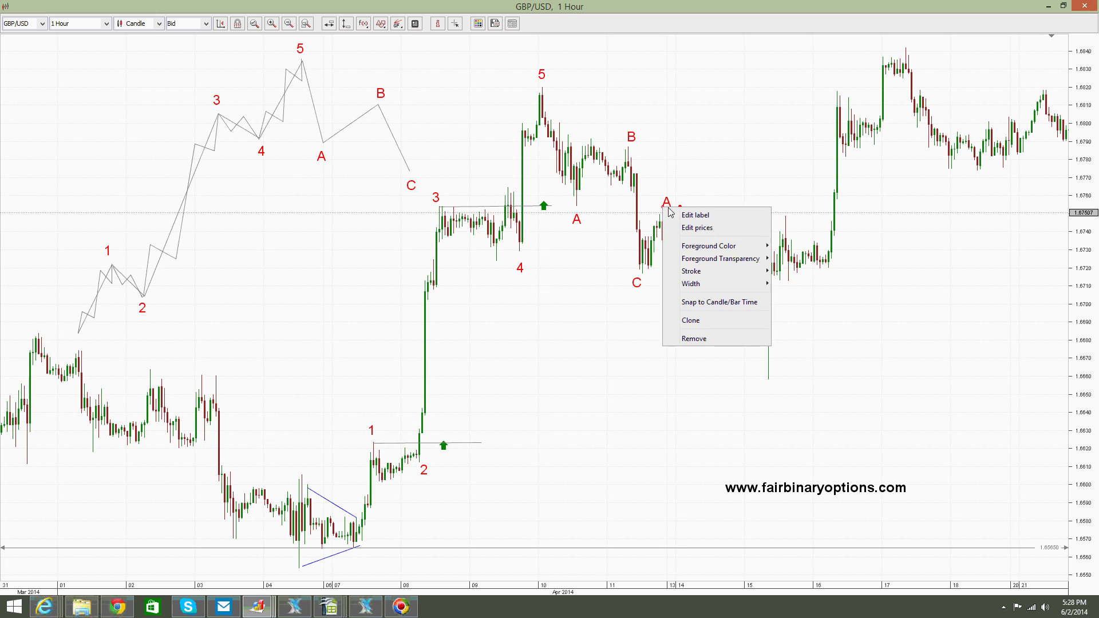
pyautogui.click(690, 214)
pyautogui.press('Tab')
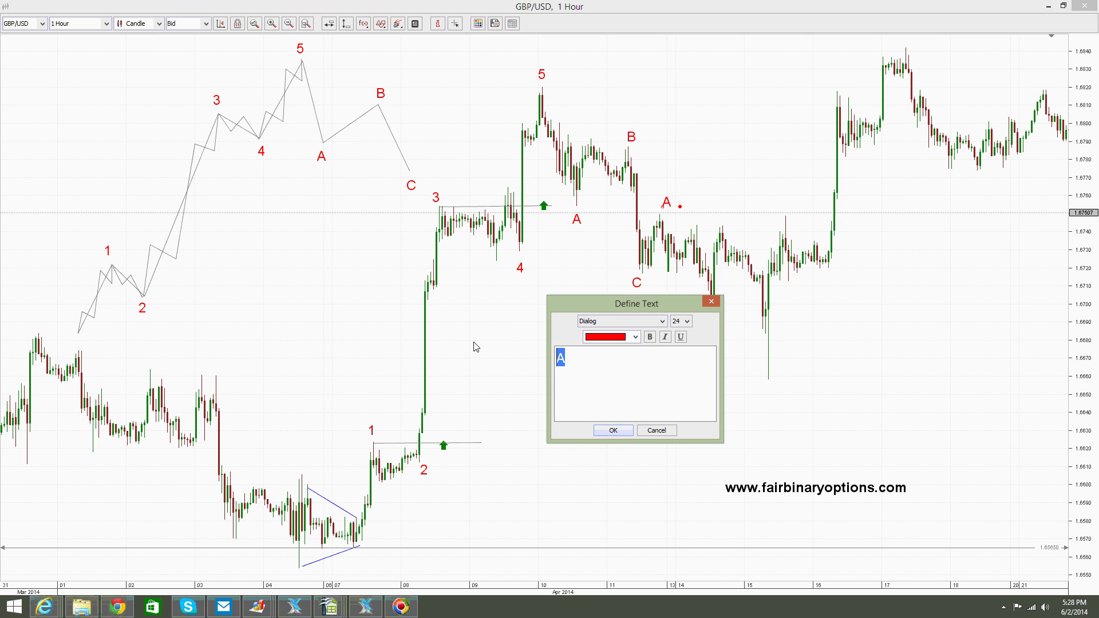
pyautogui.write('X')
pyautogui.press('Return')
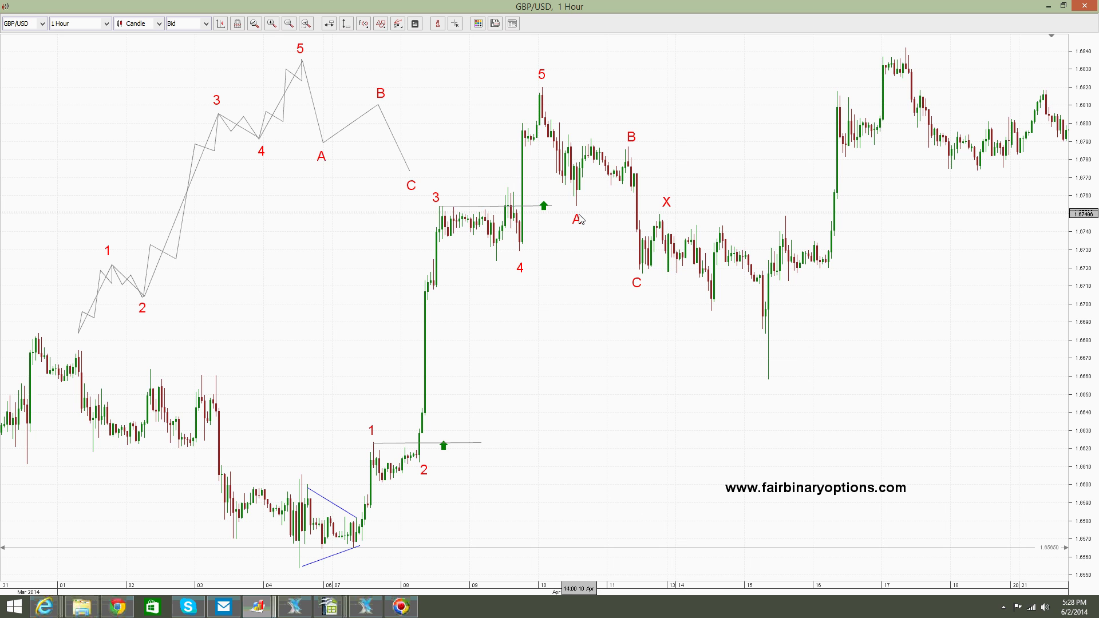
# Clone the chart's label A and place the copy under the next low following label X.
pyautogui.rightClick(580, 219)
pyautogui.click(622, 328)
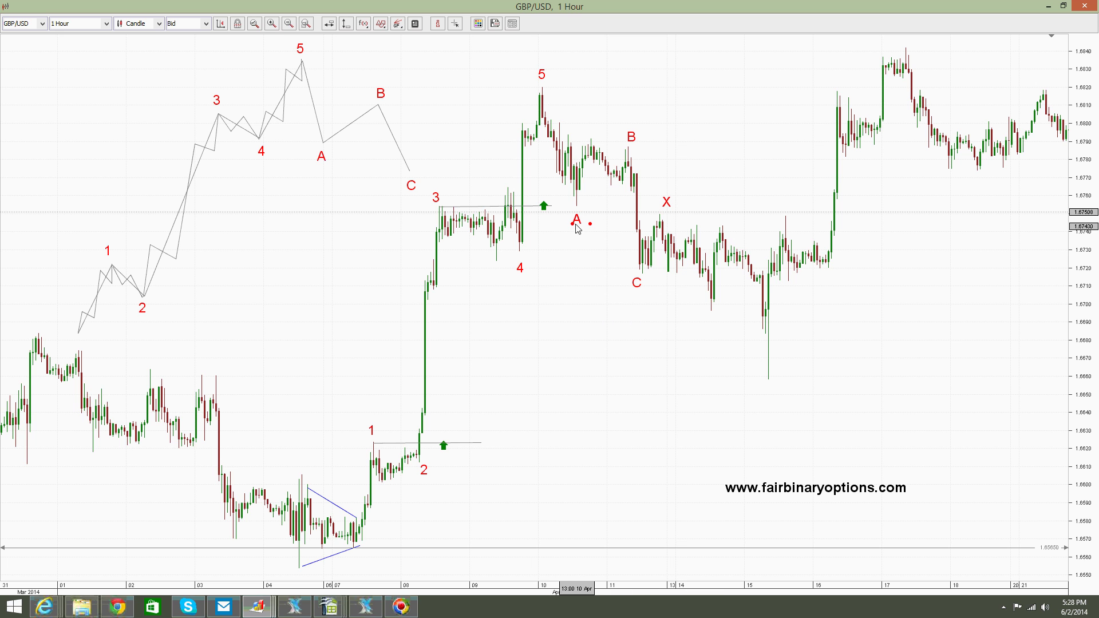
pyautogui.moveTo(584, 223)
pyautogui.mouseDown()
pyautogui.moveTo(572, 319)
pyautogui.moveTo(707, 320)
pyautogui.mouseUp()
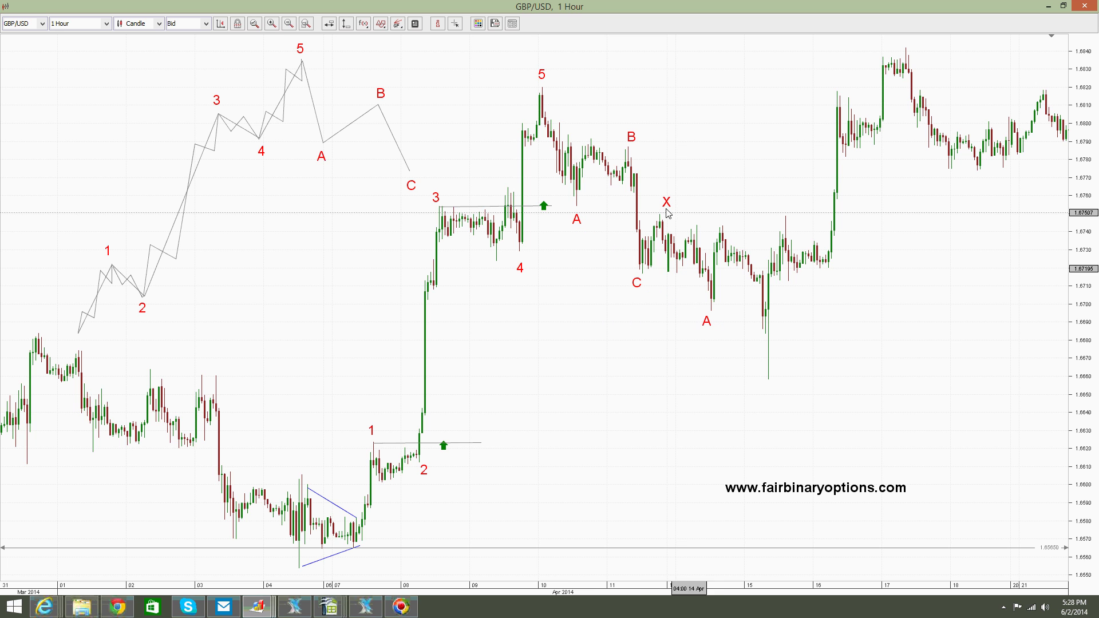
# Clone the chart's label B and place the copy above the rebound high directly after the second label A.
pyautogui.rightClick(633, 141)
pyautogui.click(631, 136)
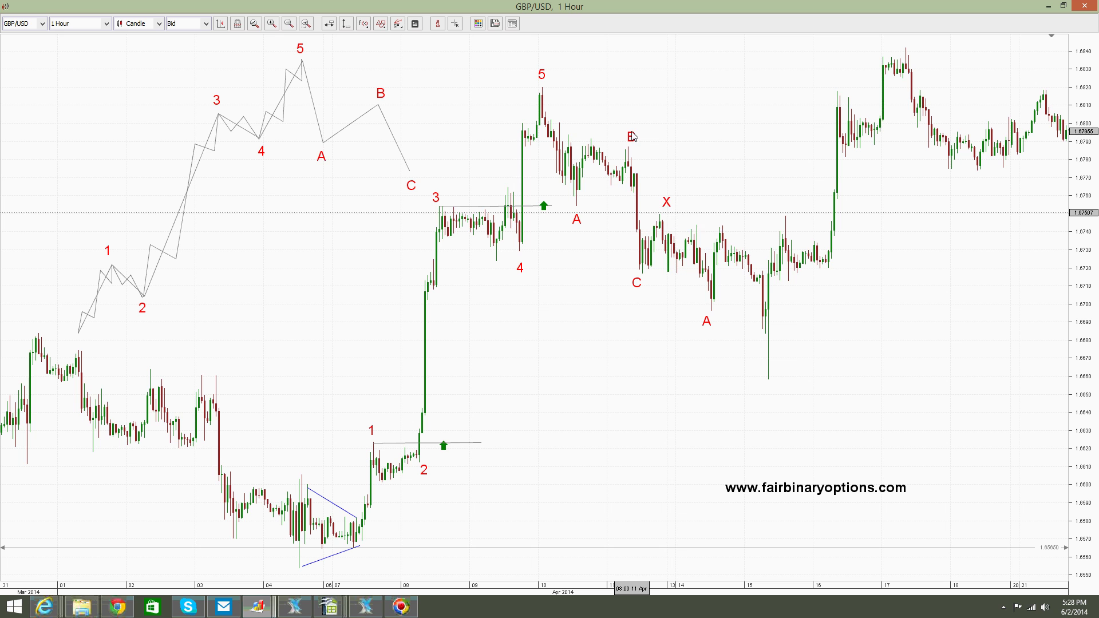
pyautogui.rightClick(632, 136)
pyautogui.click(658, 247)
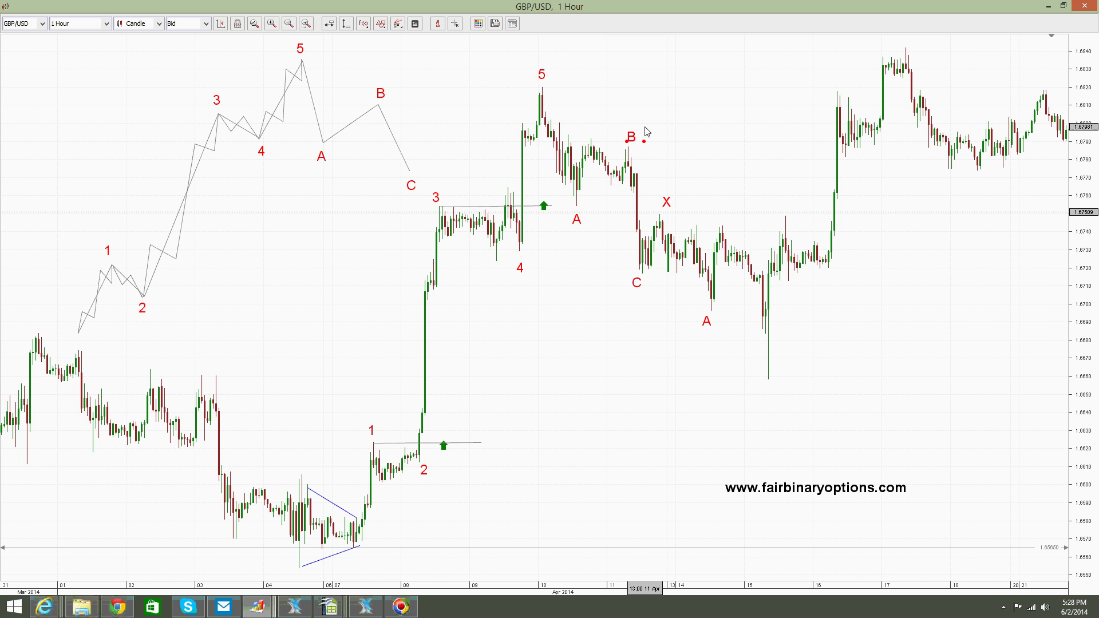
pyautogui.moveTo(634, 139)
pyautogui.mouseDown()
pyautogui.moveTo(738, 235)
pyautogui.moveTo(725, 224)
pyautogui.mouseUp()
# Clone the chart's label C and place the copy under the long lower wick that marks the correction's deepest low.
pyautogui.click(637, 282)
pyautogui.rightClick(635, 283)
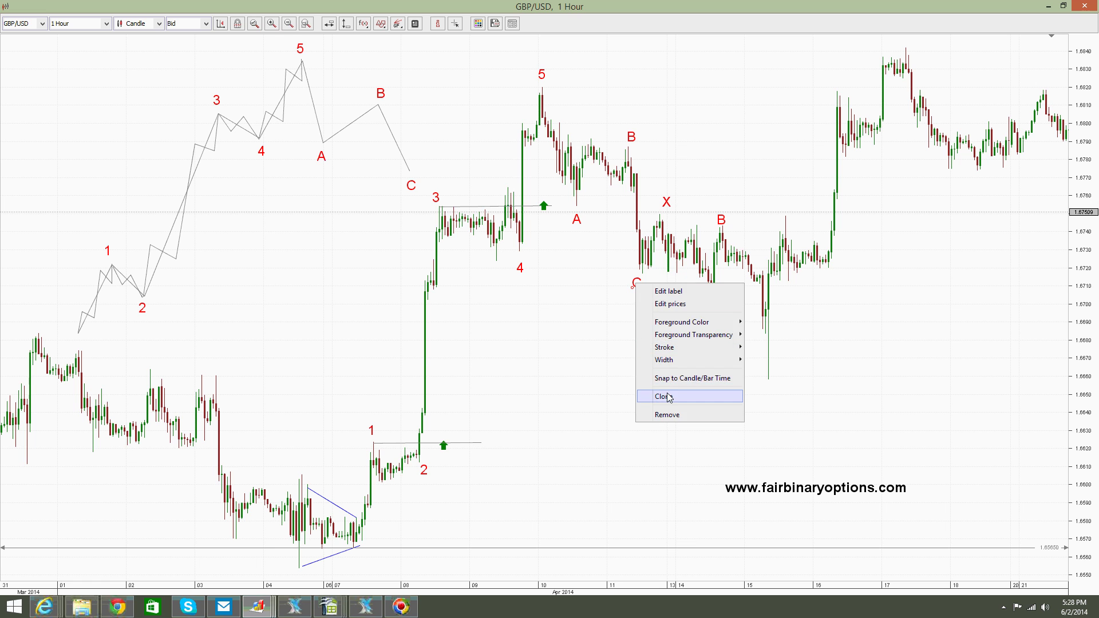
pyautogui.click(667, 397)
pyautogui.moveTo(636, 283); pyautogui.dragTo(769, 396)
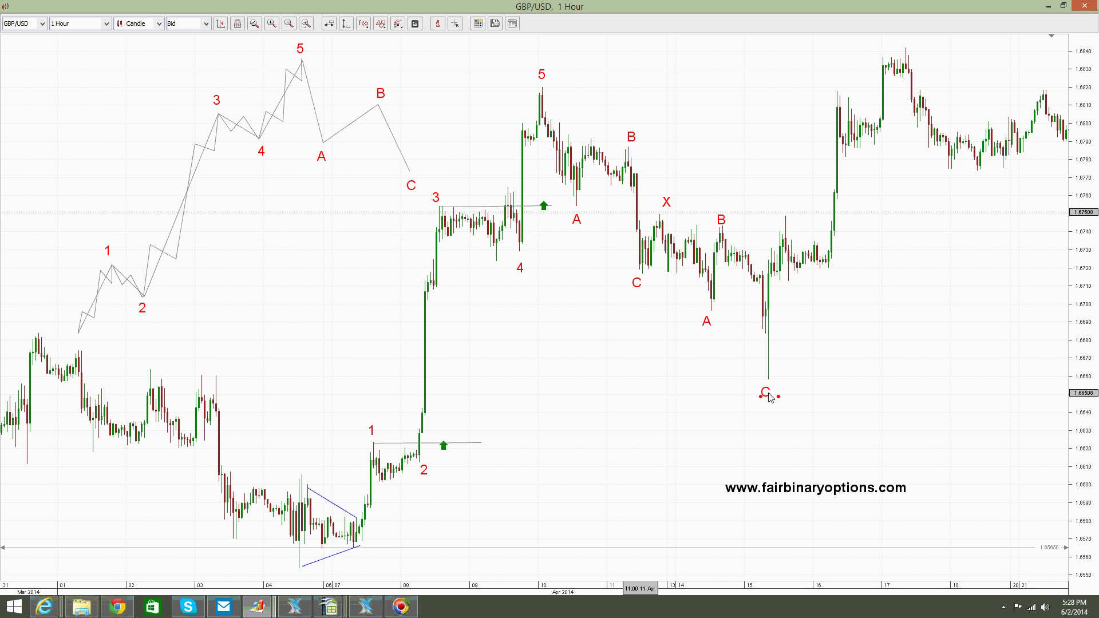
pyautogui.click(858, 370)
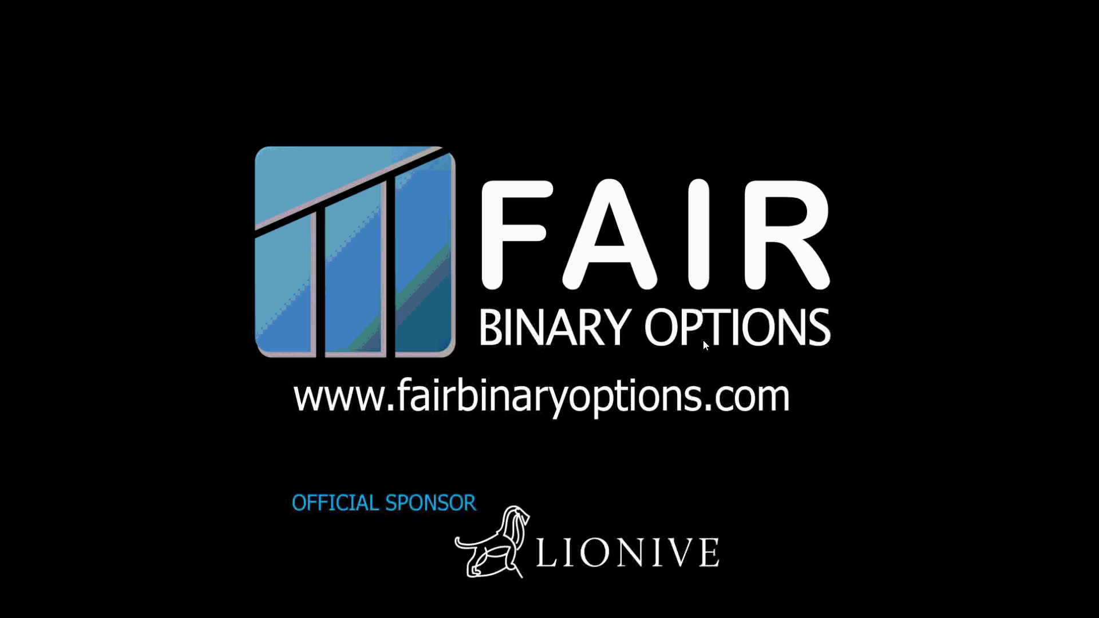
pyautogui.click(703, 339)
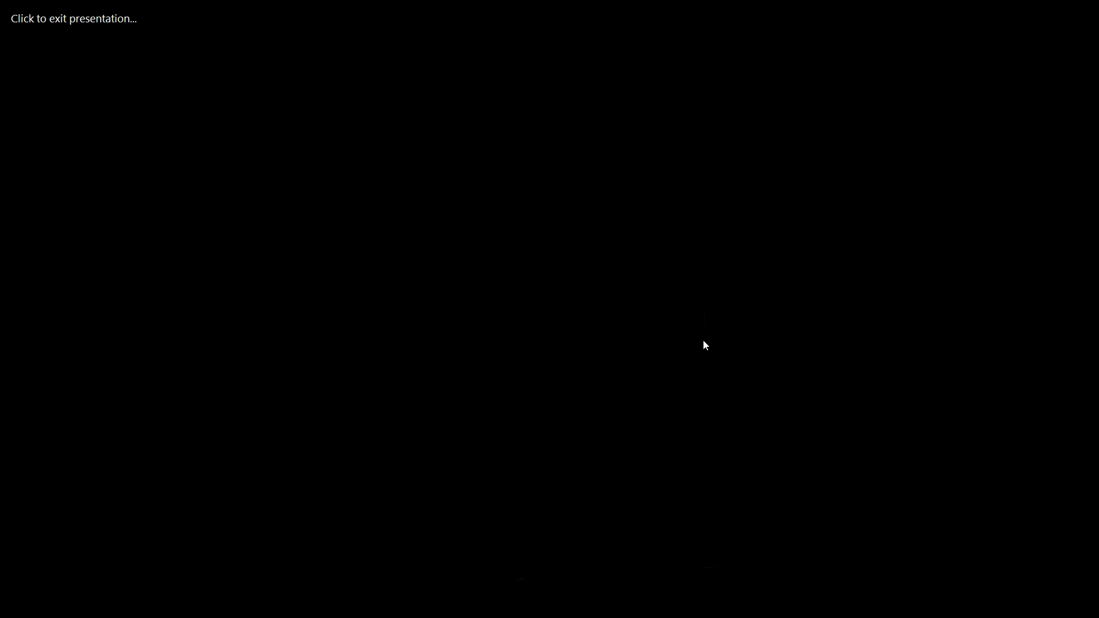